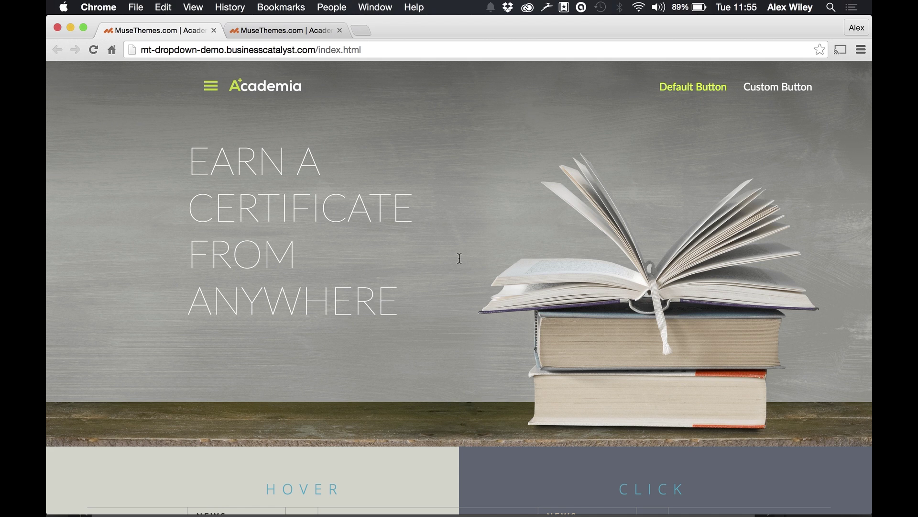
- On the first demo page, try the hover menu and the Click menu's Academics submenu
scroll(408, 372, down, 2)
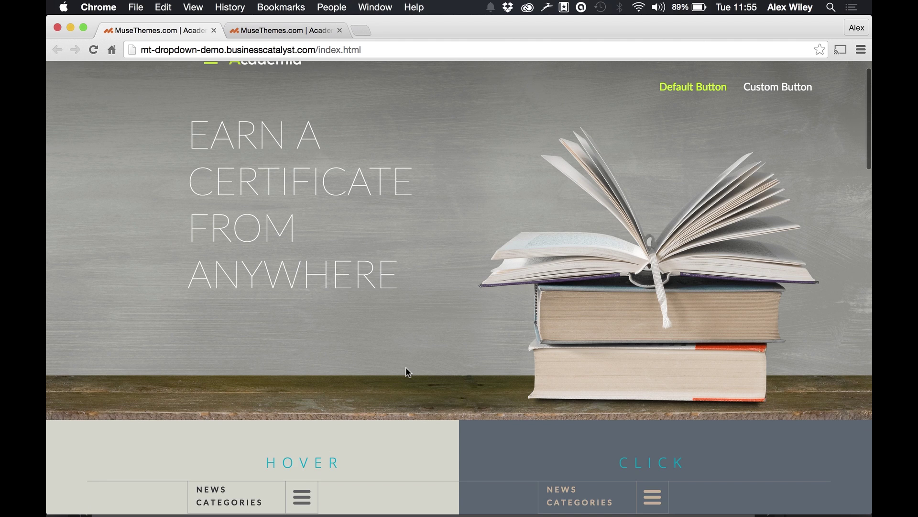
scroll(408, 372, up, 2)
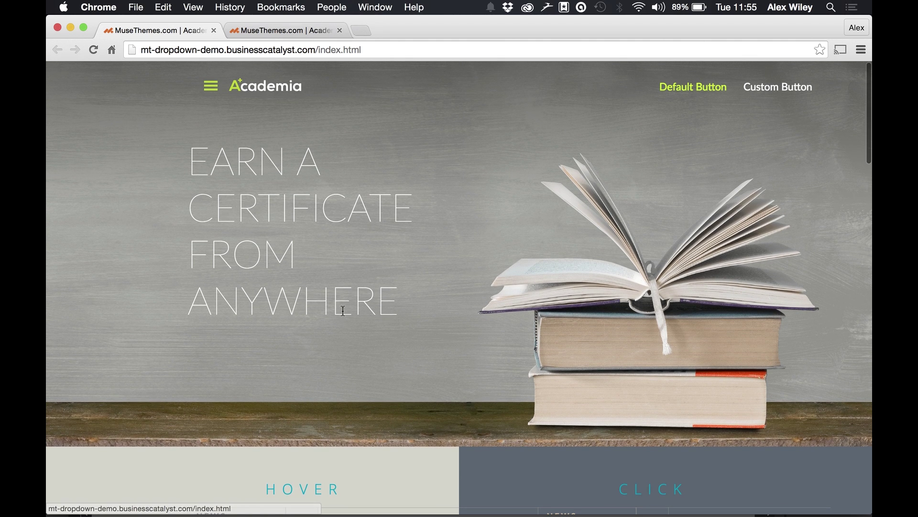
scroll(343, 311, down, 5)
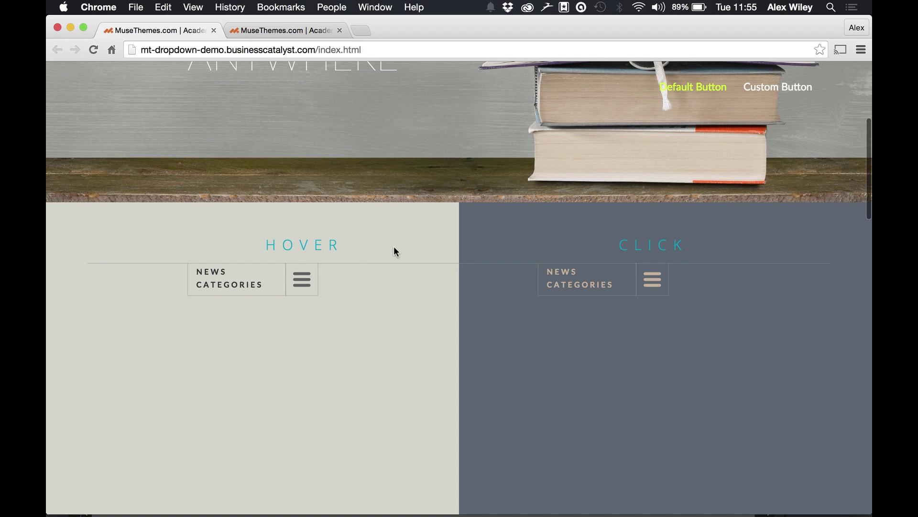
mouse_move(303, 282)
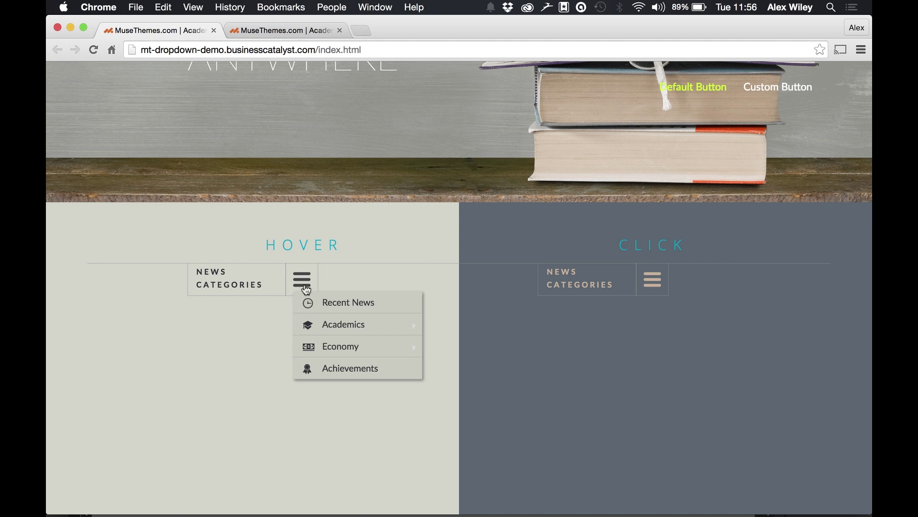
mouse_move(320, 348)
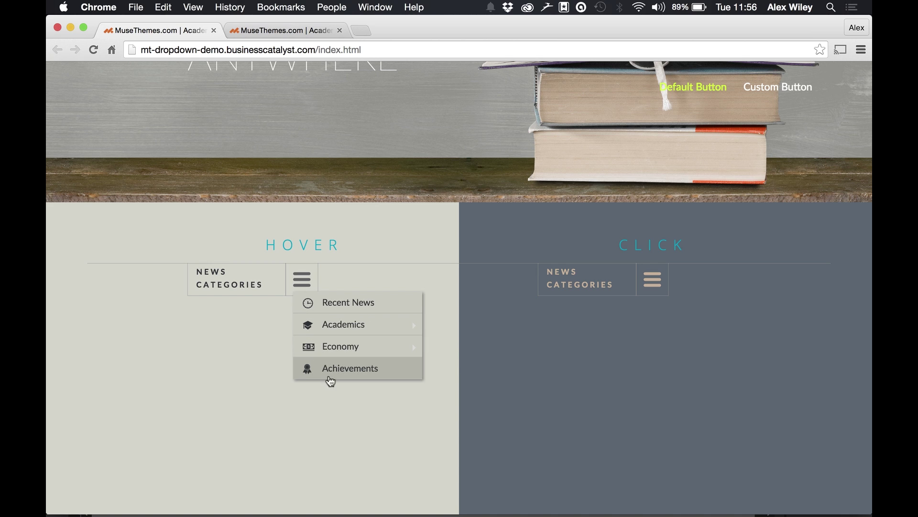
click(658, 287)
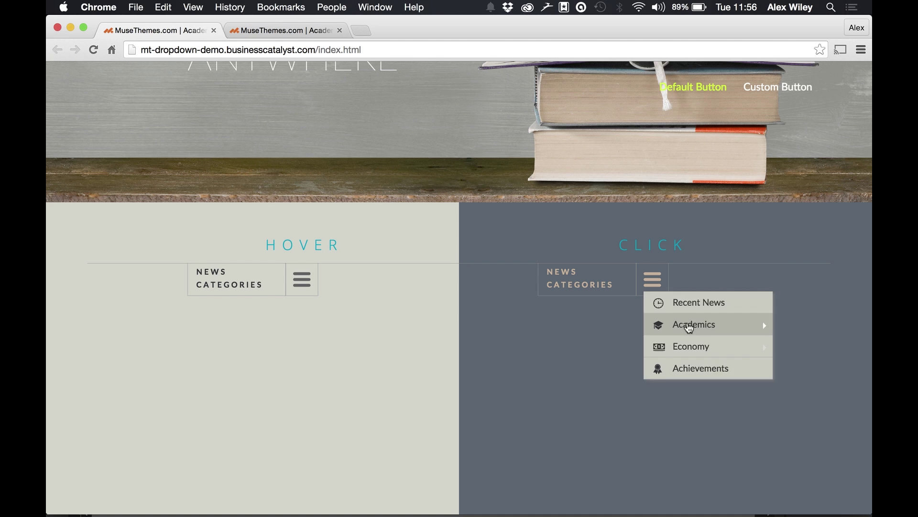
click(689, 329)
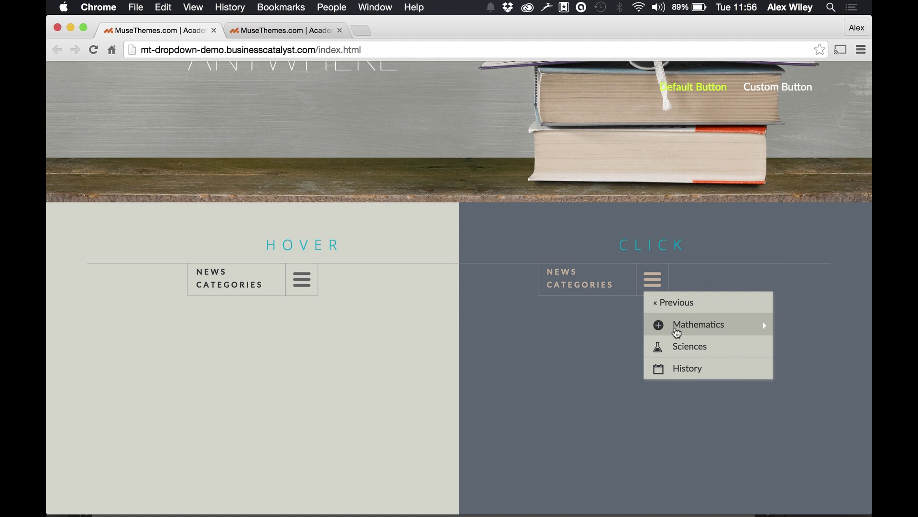
click(661, 303)
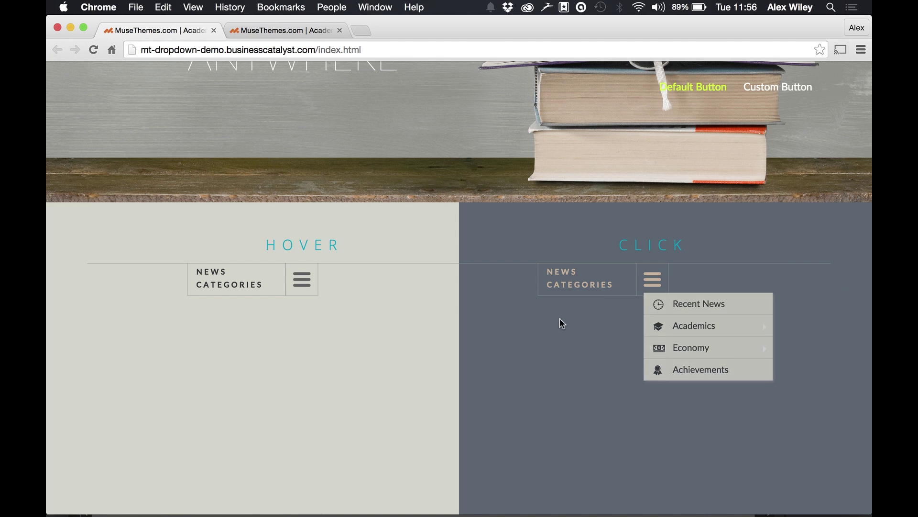
click(562, 324)
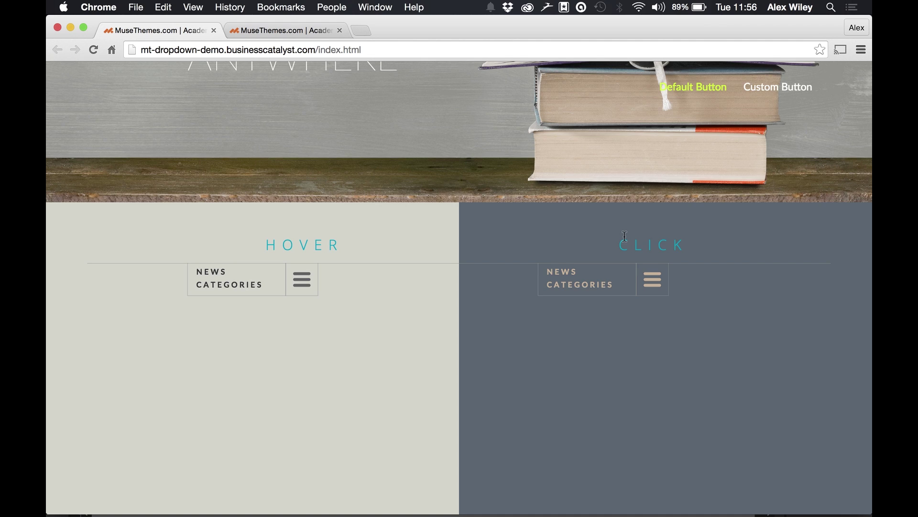
scroll(625, 236, up, 1)
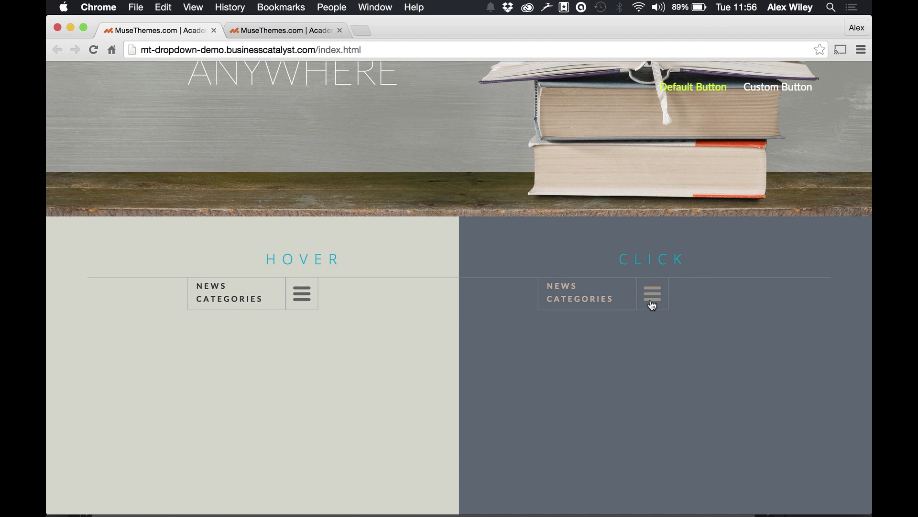
- On the custom-button demo page, try the On Click dropdown's Media and Thingies submenus
click(300, 31)
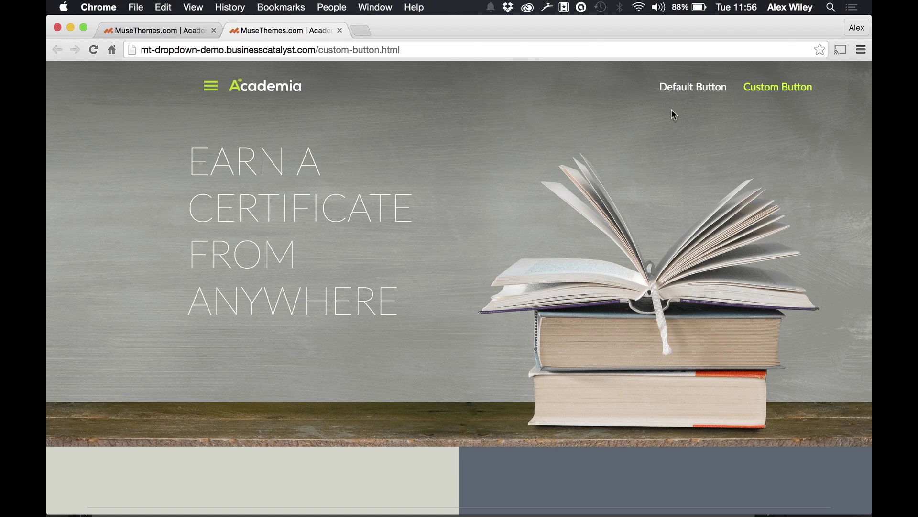
scroll(508, 254, down, 5)
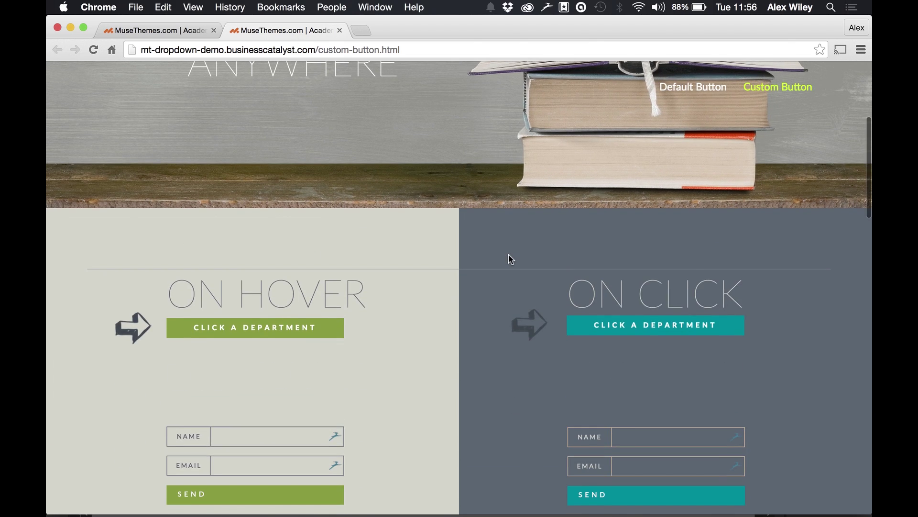
scroll(509, 254, down, 2)
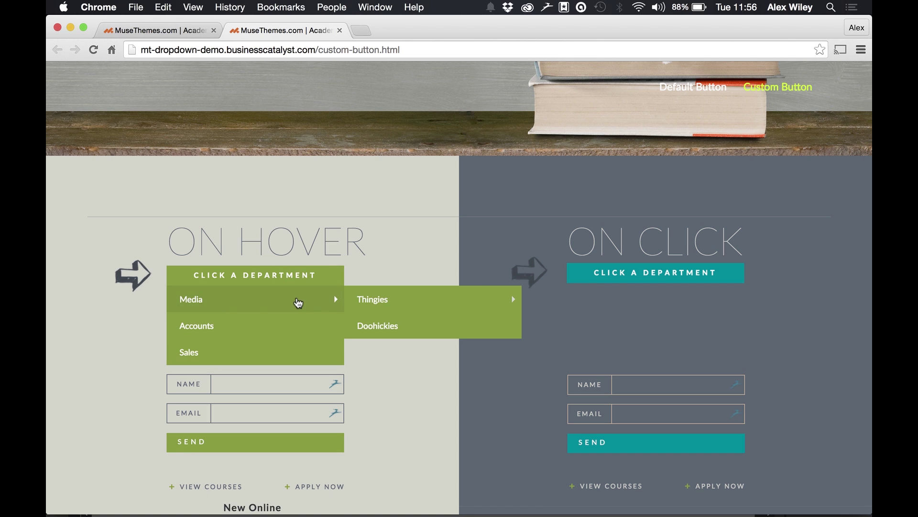
mouse_move(379, 302)
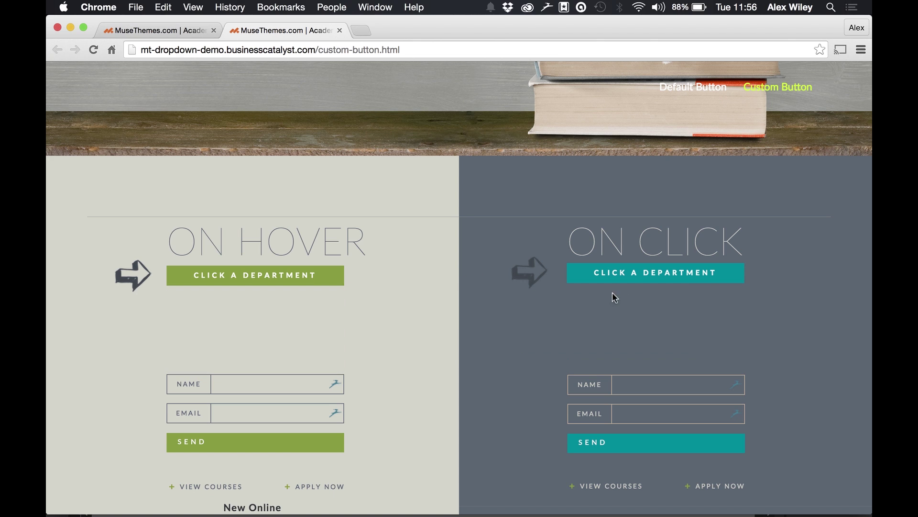
click(634, 277)
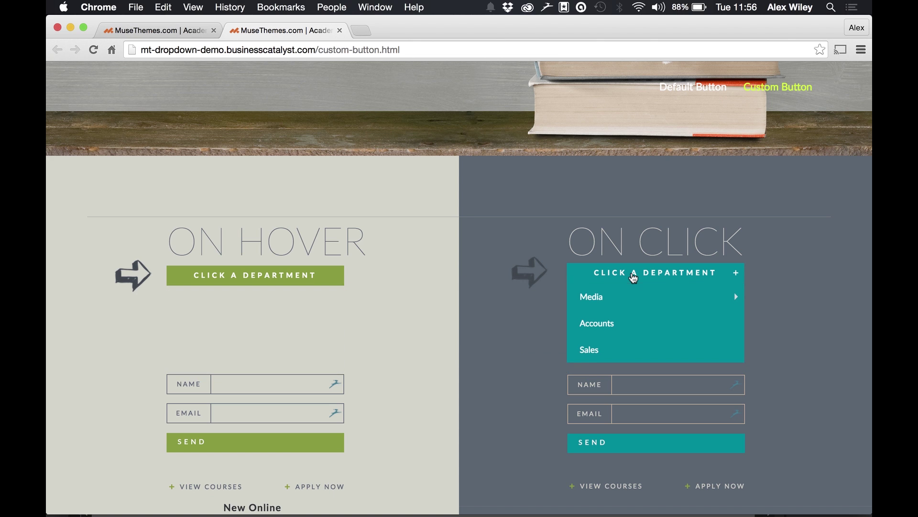
click(640, 306)
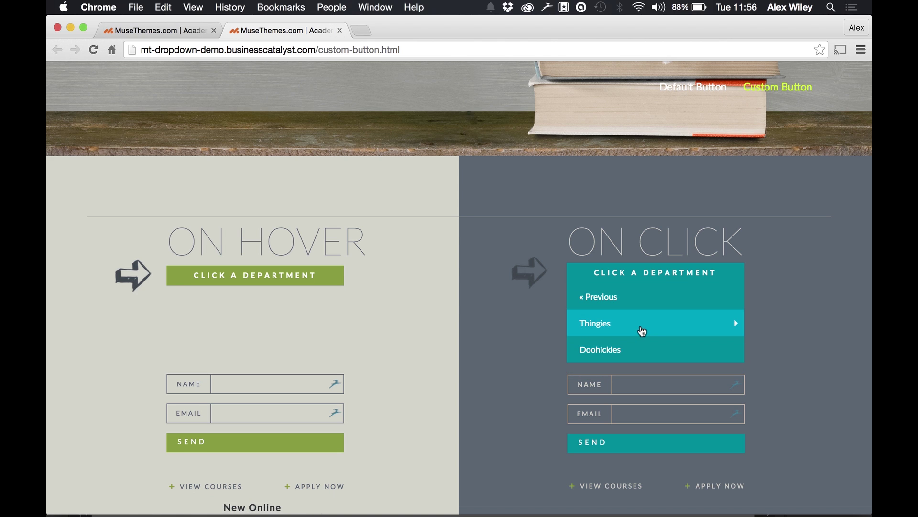
click(643, 331)
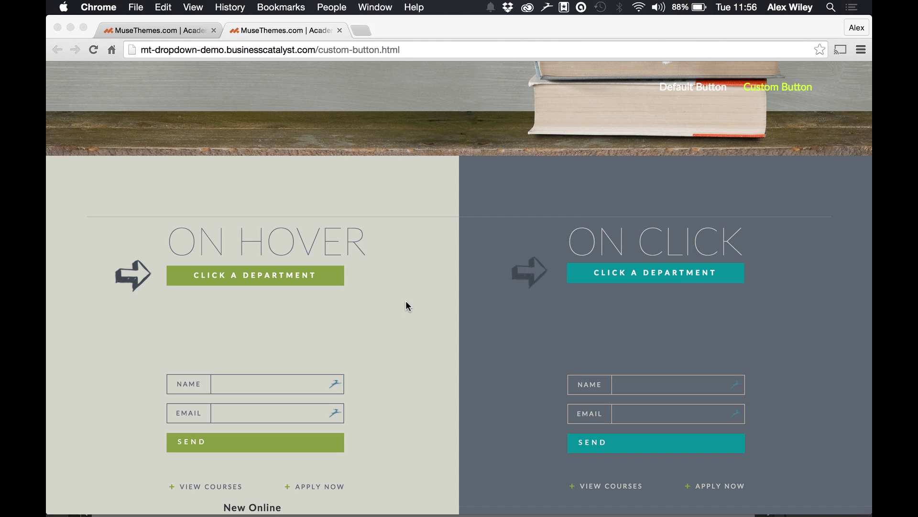
- Place the Dropdown List widget from the Muse Library onto the A-Master page
key(super+Tab)
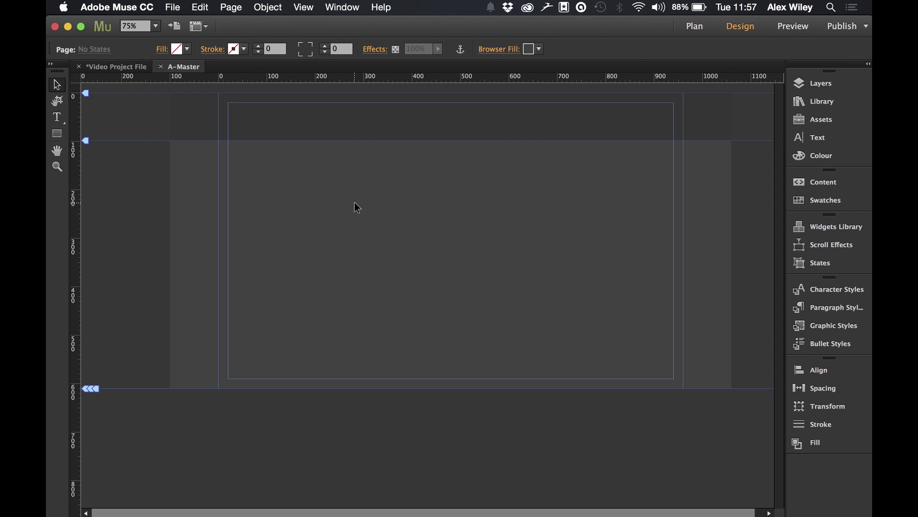
click(795, 104)
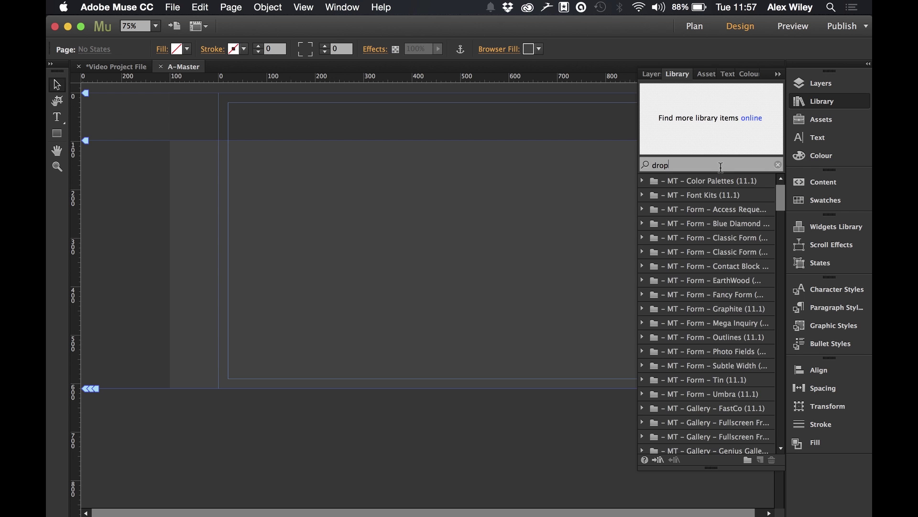
drag(693, 223, 382, 188)
click(808, 101)
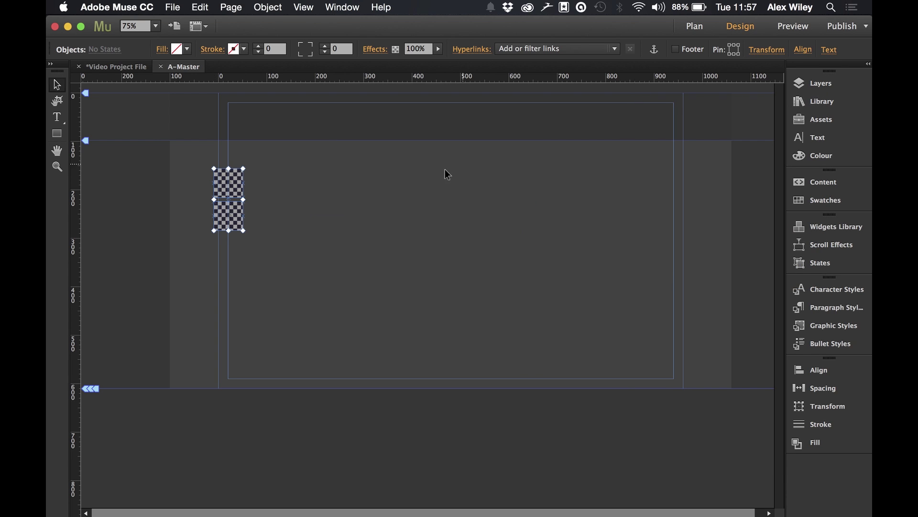
click(272, 219)
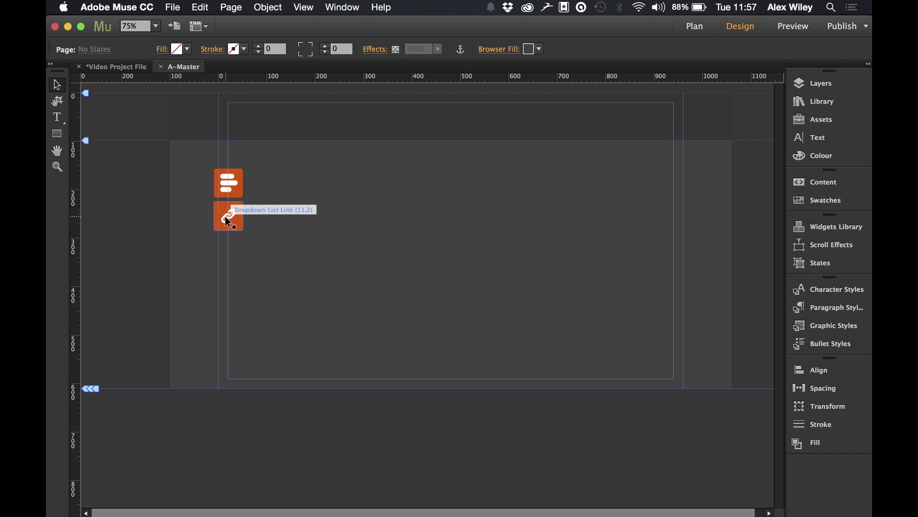
- Move the widget icons to the pasteboard and put the list icon at the page's top edge
drag(260, 230, 145, 123)
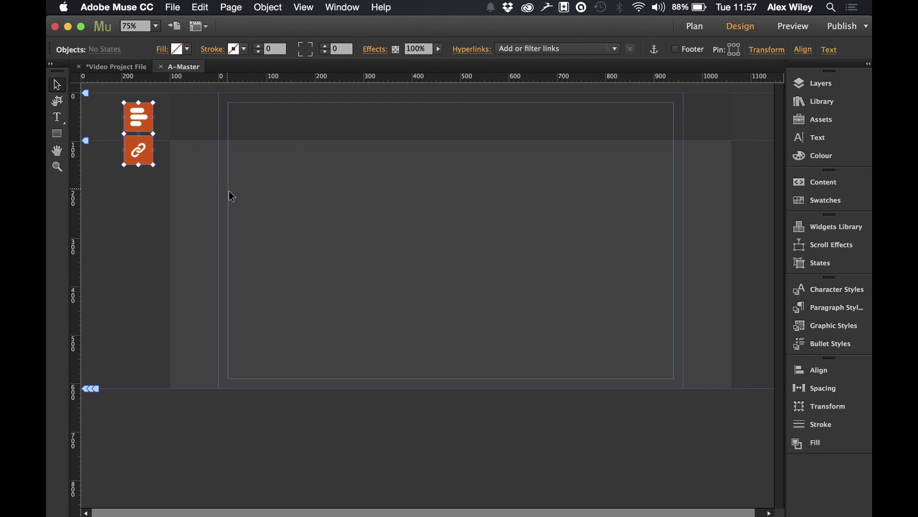
click(230, 194)
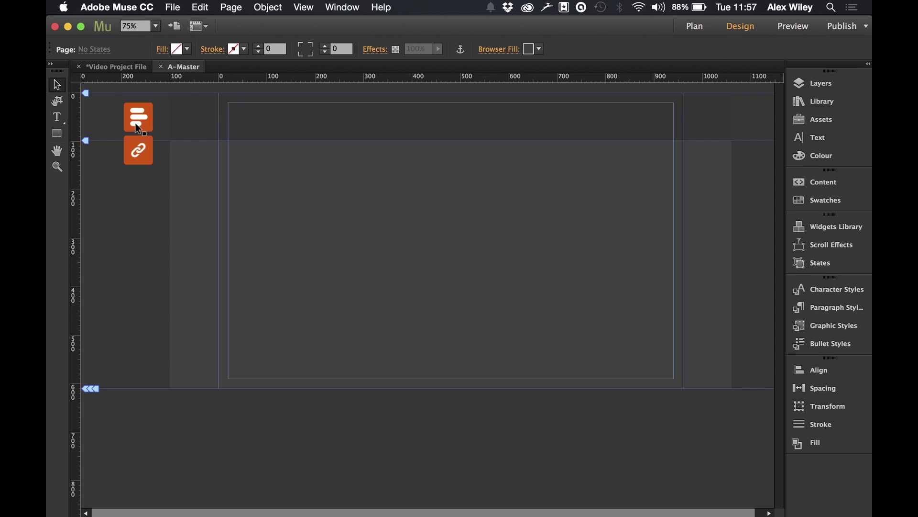
drag(138, 116, 202, 127)
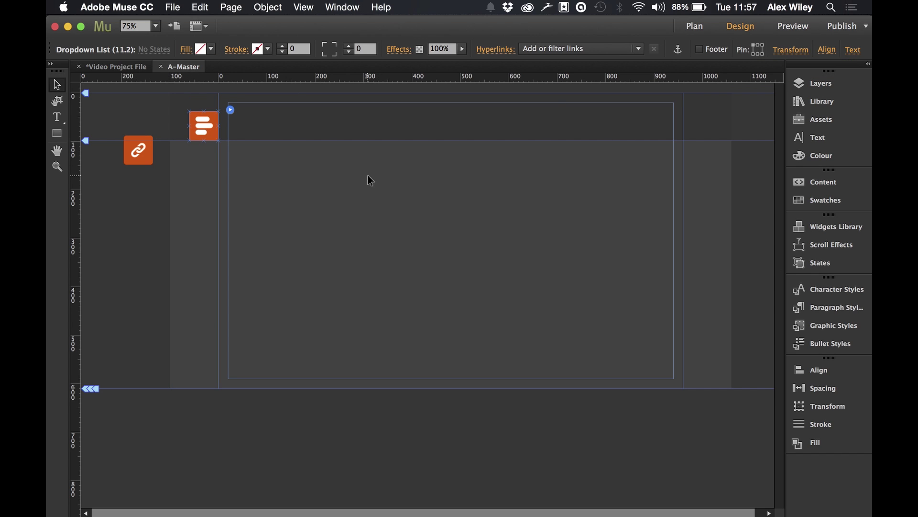
click(277, 171)
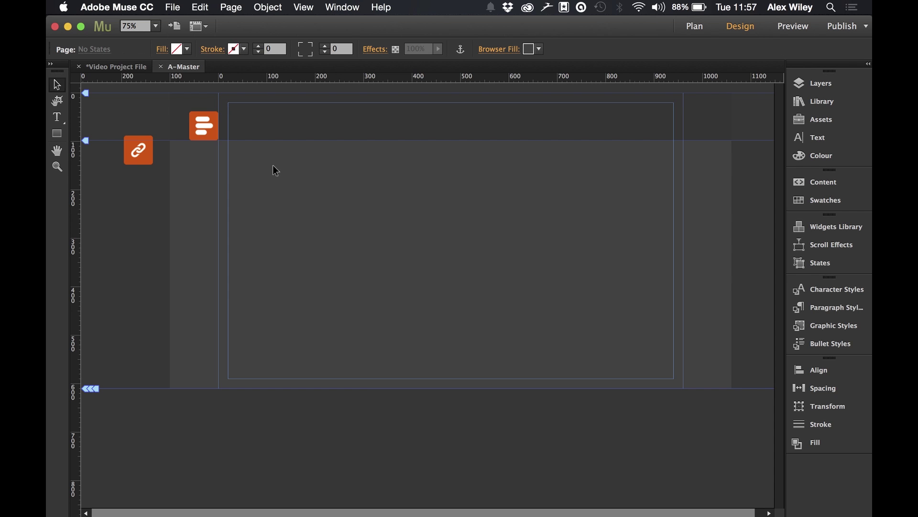
click(204, 126)
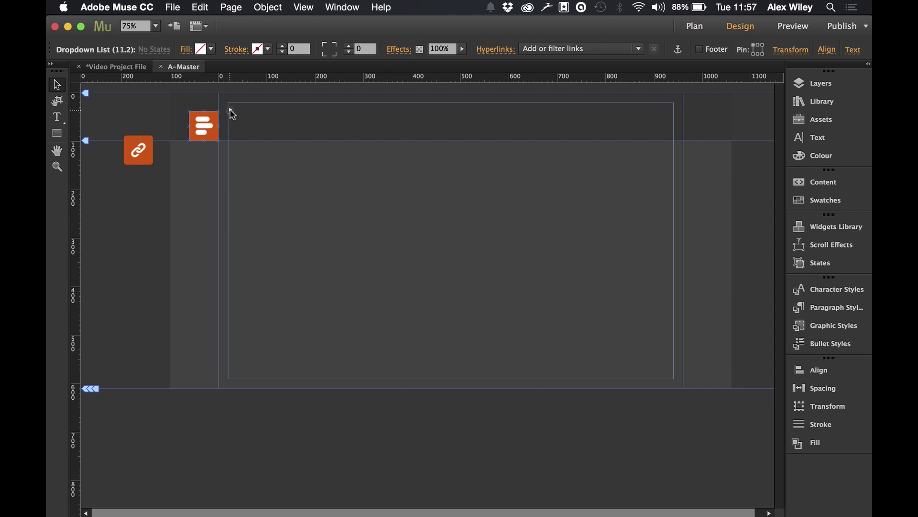
- Keep the Default Button style and set the button size to 50 and its colour to white
click(231, 111)
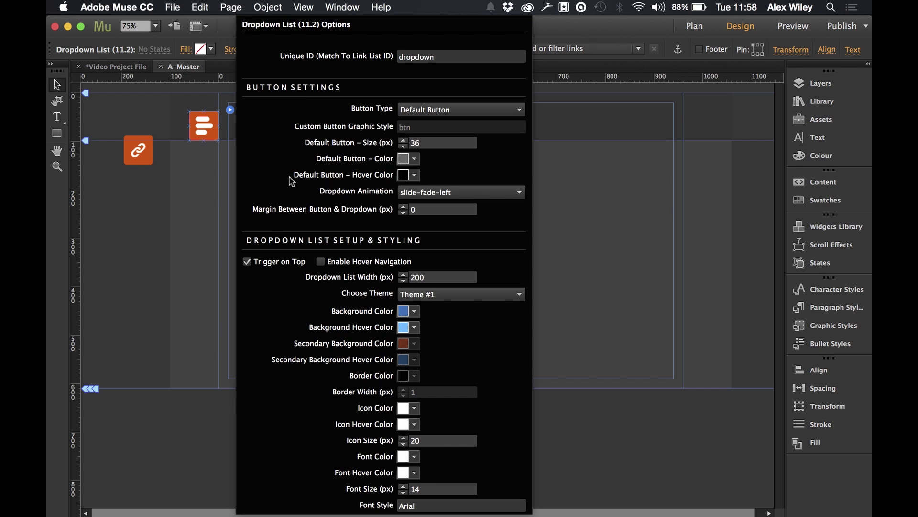
click(436, 111)
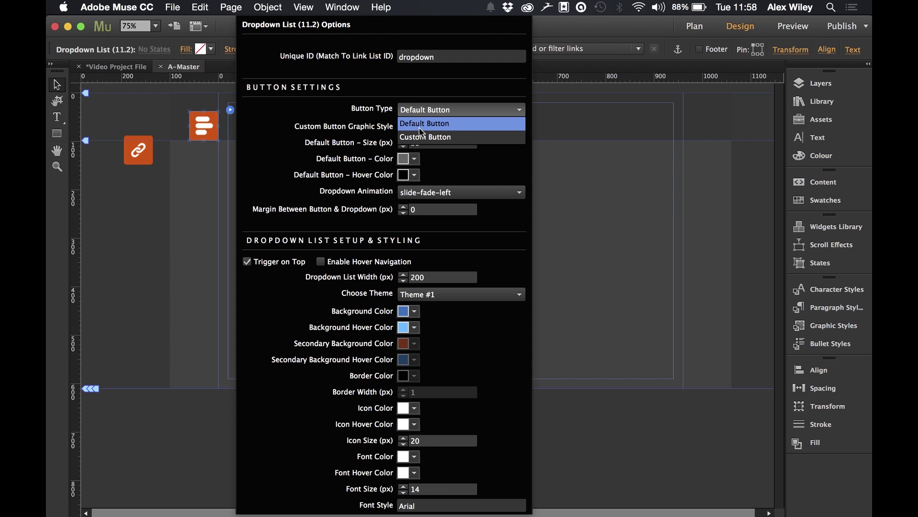
click(419, 127)
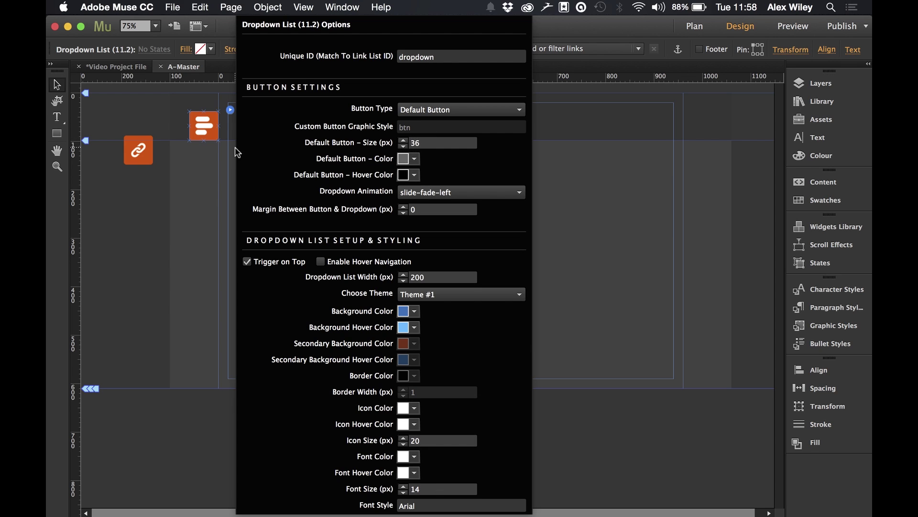
double_click(419, 142)
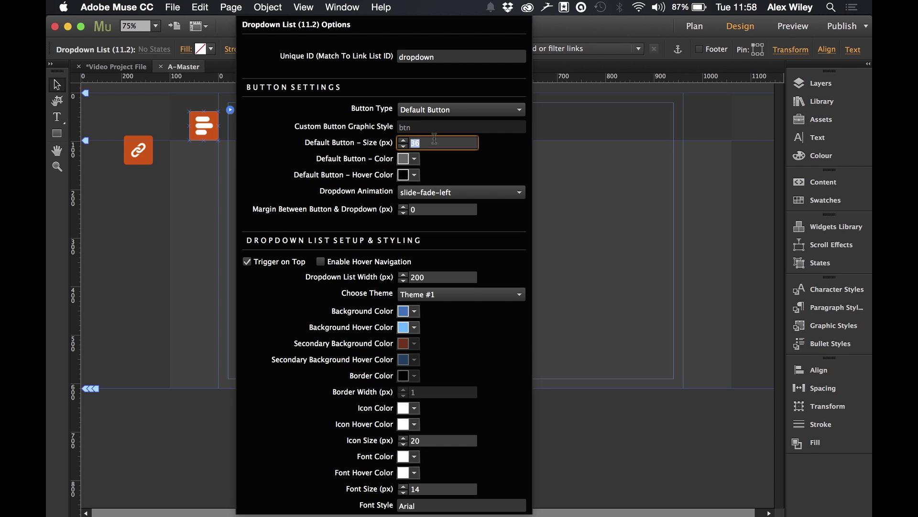
text(50)
key(Return)
click(416, 161)
click(433, 198)
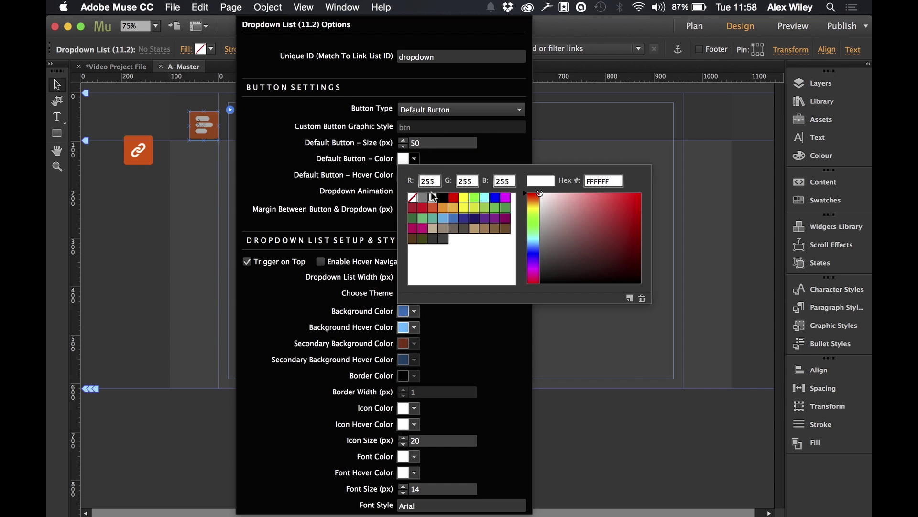
click(444, 163)
- Set the button hover colour to light grey D5D5D5 and start a browser preview
click(414, 174)
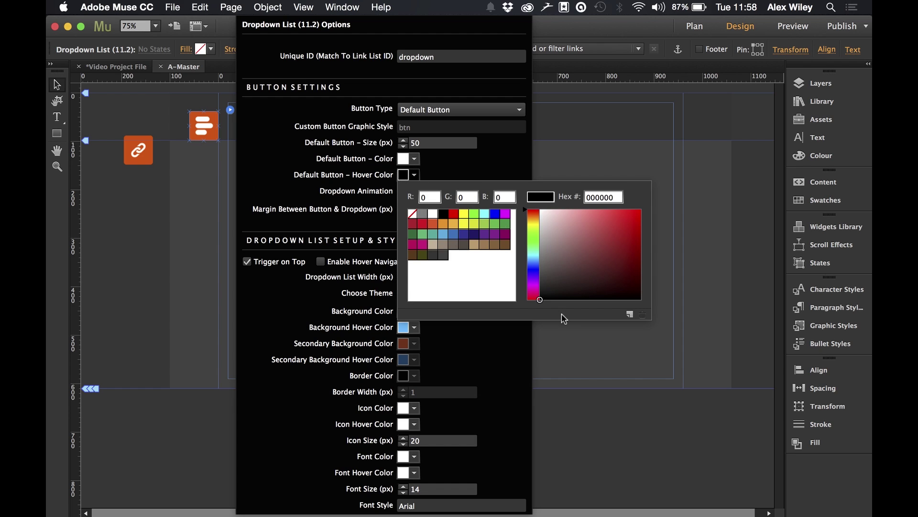
click(540, 224)
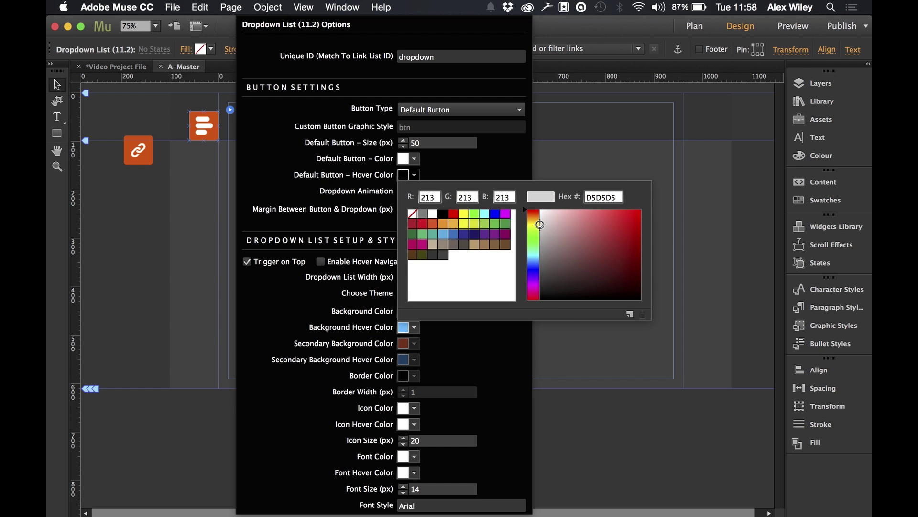
click(462, 167)
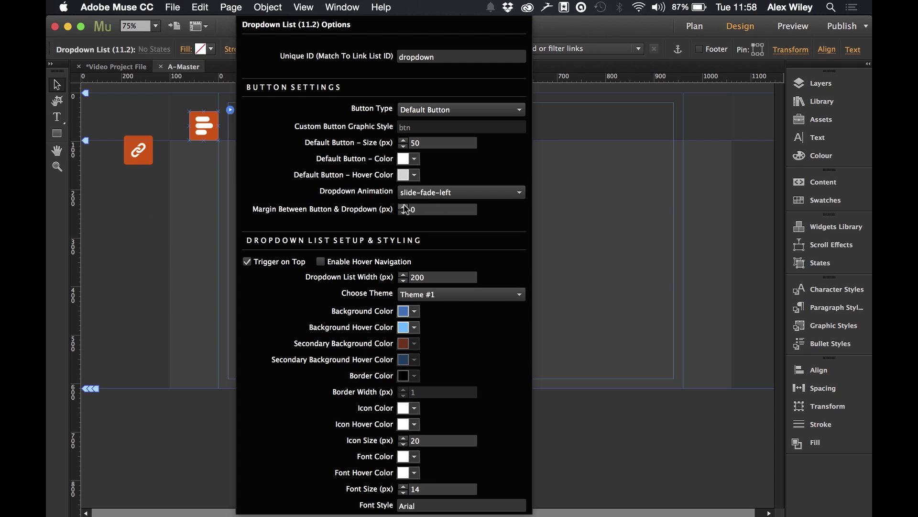
click(159, 213)
click(175, 7)
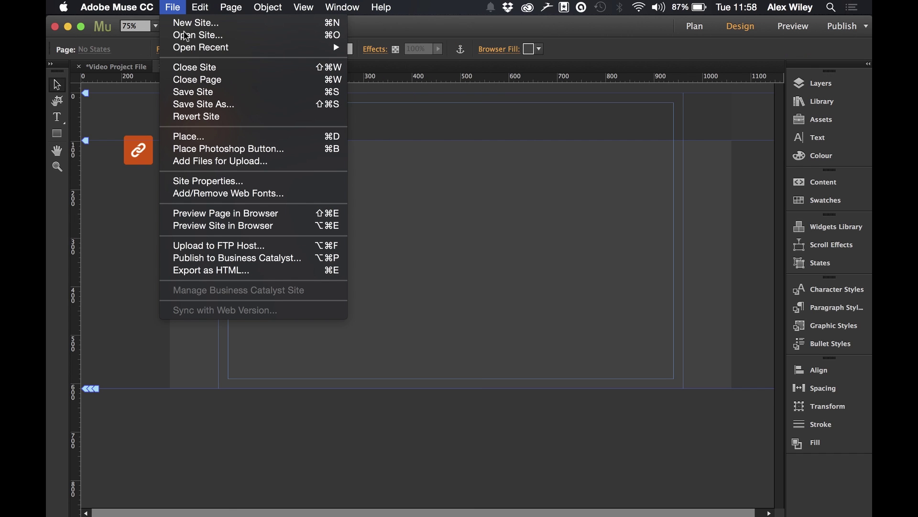
- Preview the A-Master page in Chrome and open its menu showing Category 1–4
click(223, 216)
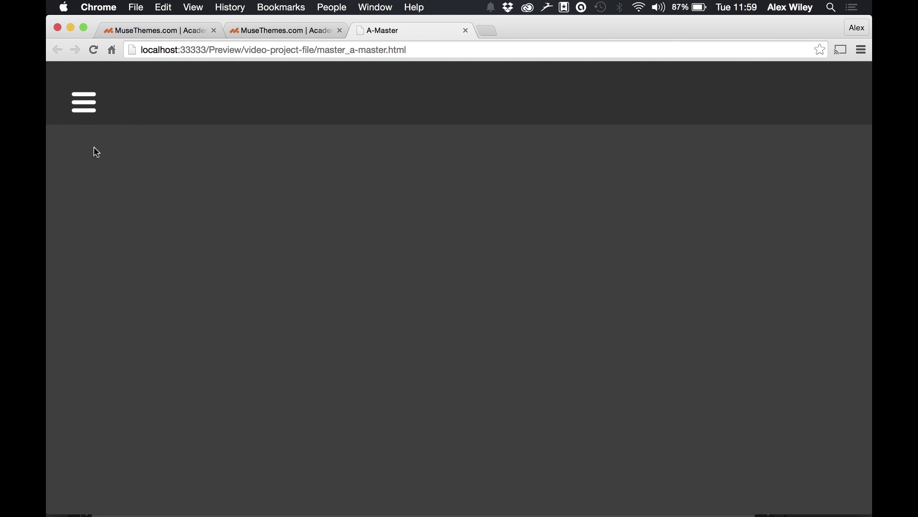
click(89, 110)
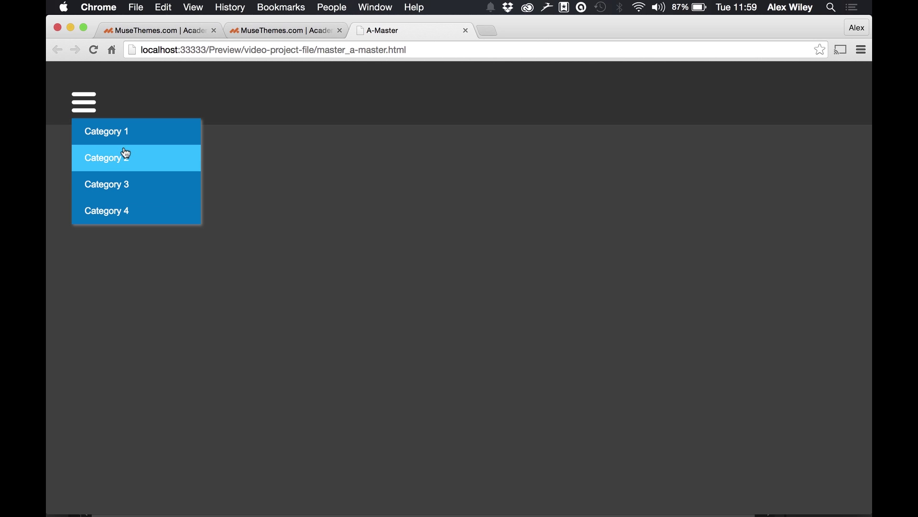
- Enable Hover Navigation on the Dropdown List widget and set its list width to 300
click(244, 189)
key(super+Tab)
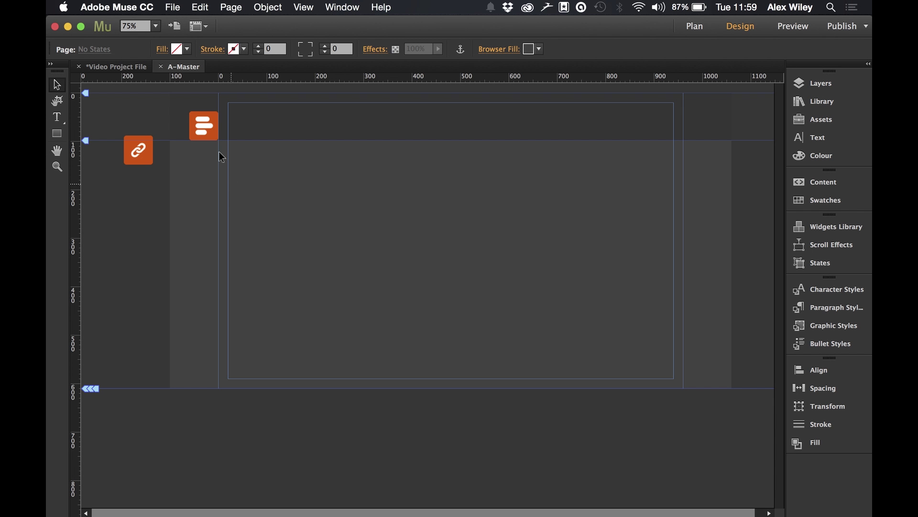
click(214, 128)
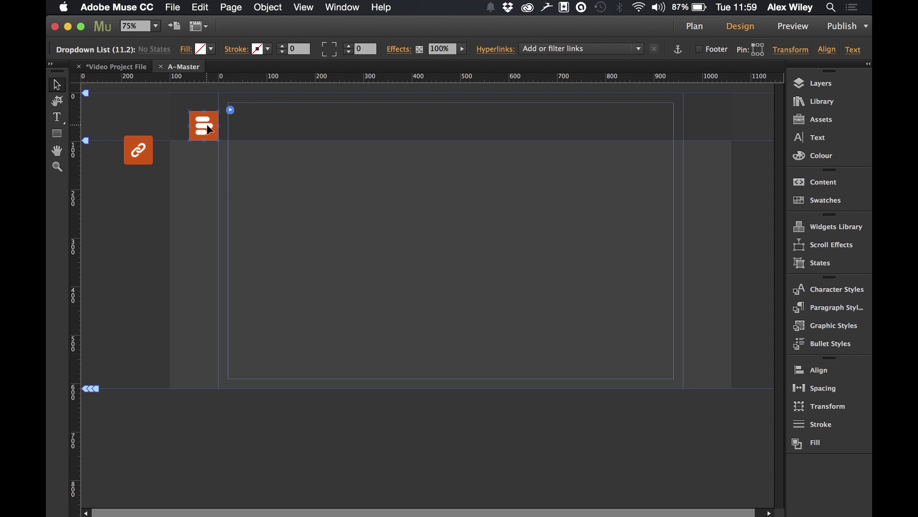
click(231, 110)
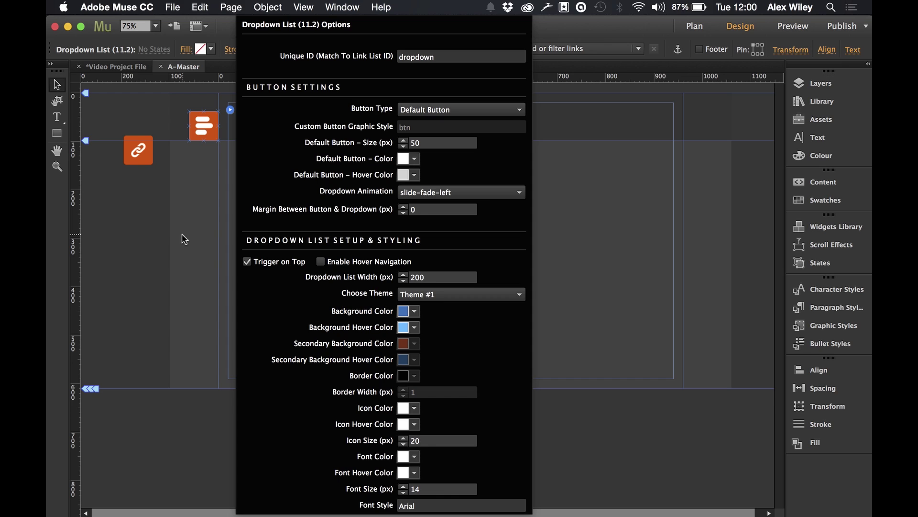
click(322, 263)
drag(427, 276, 402, 277)
text(300)
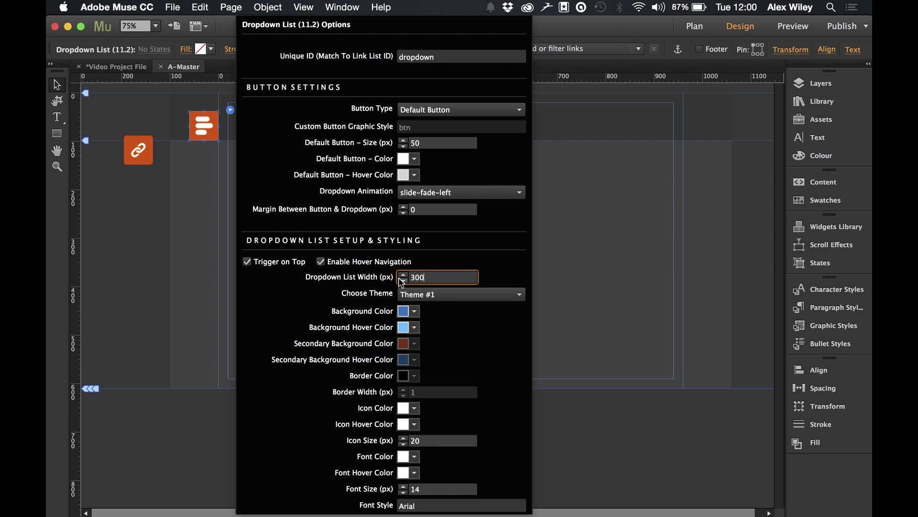
key(Return)
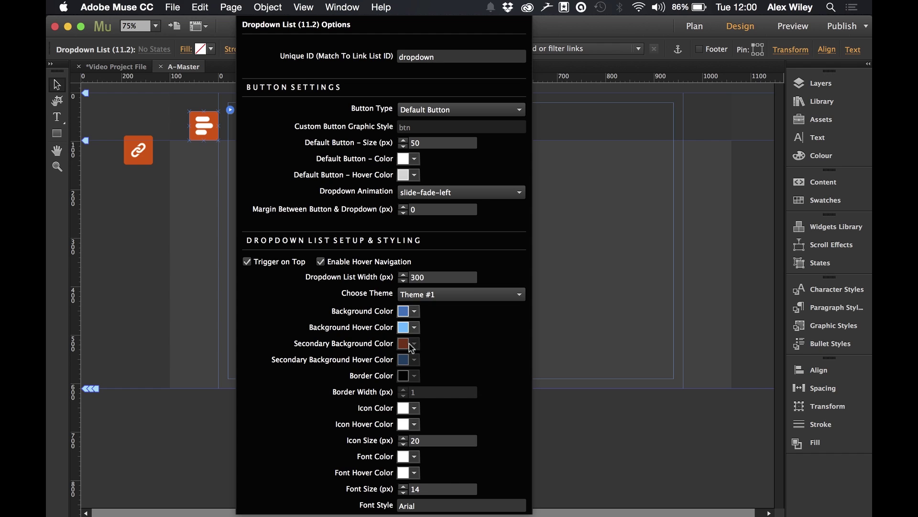
- Try Themes #5 and #3, then apply Theme #2 to the dropdown list
click(515, 295)
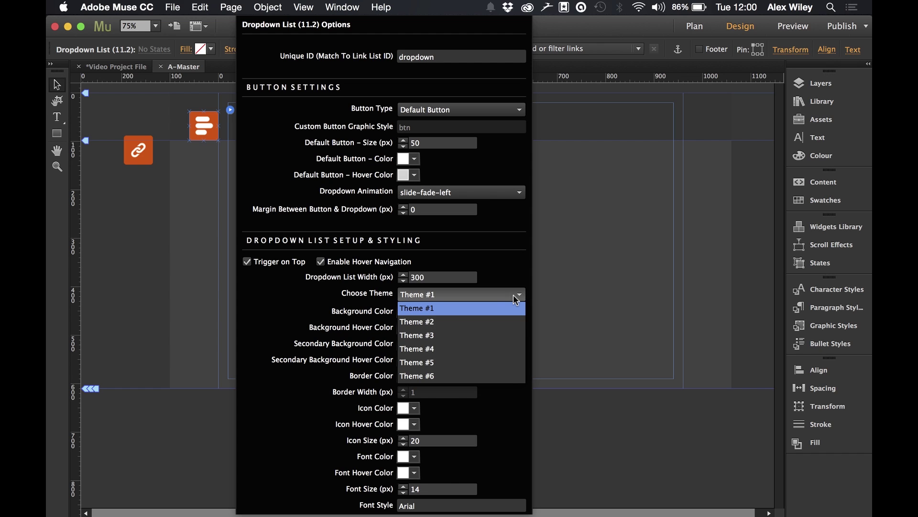
click(505, 363)
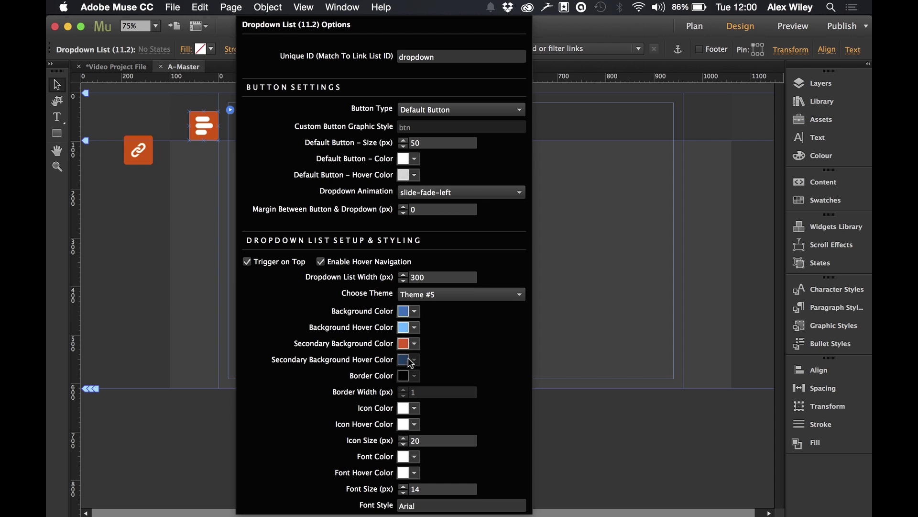
click(467, 295)
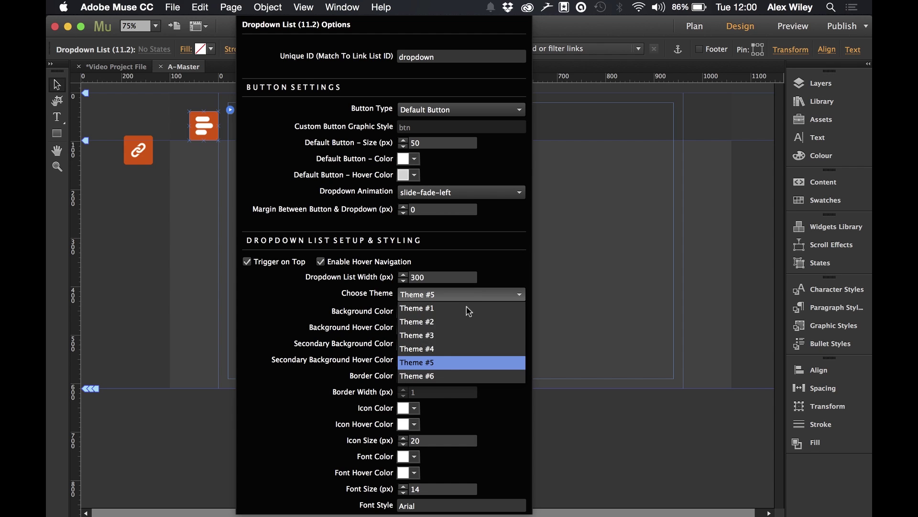
click(460, 335)
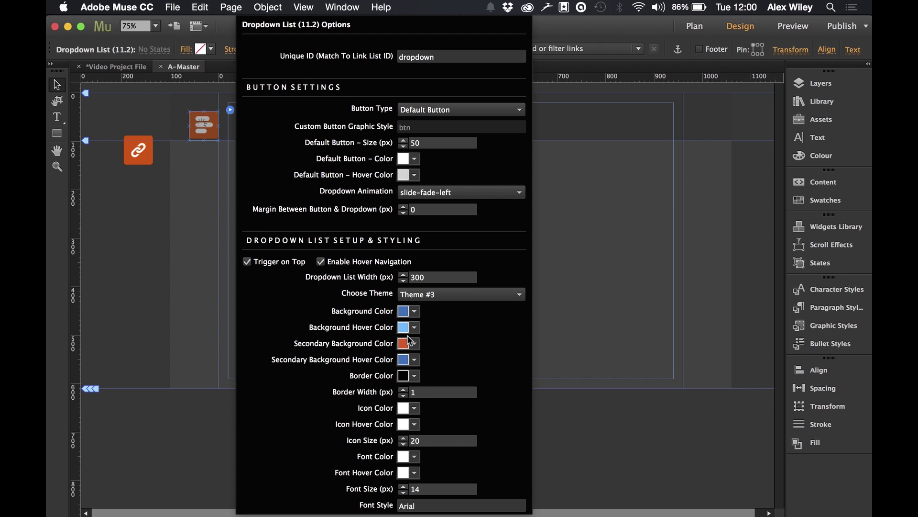
click(430, 297)
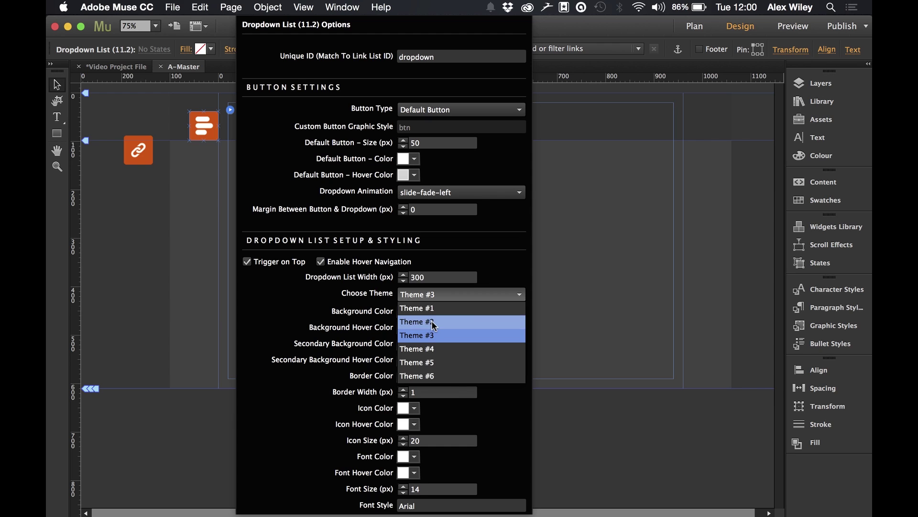
click(430, 325)
- Set background colour F15A24, background hover colour BD4115, and border colour None
click(415, 311)
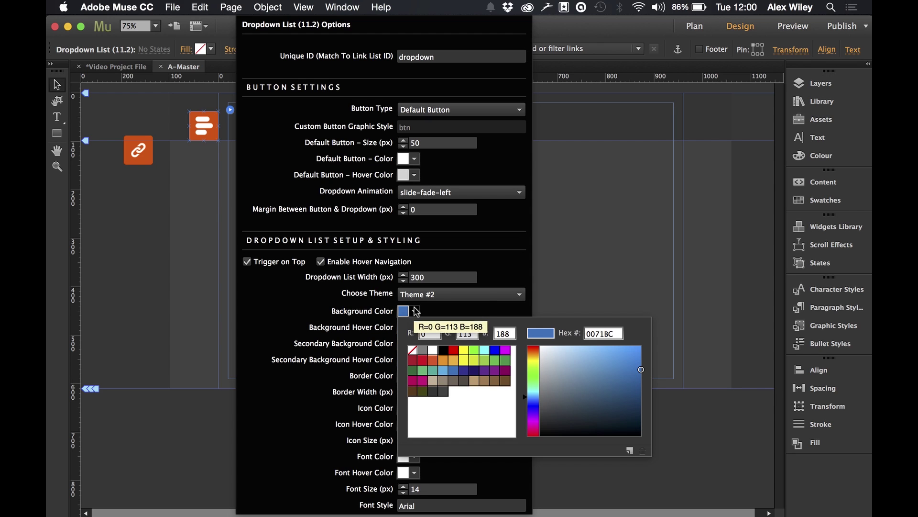
click(432, 361)
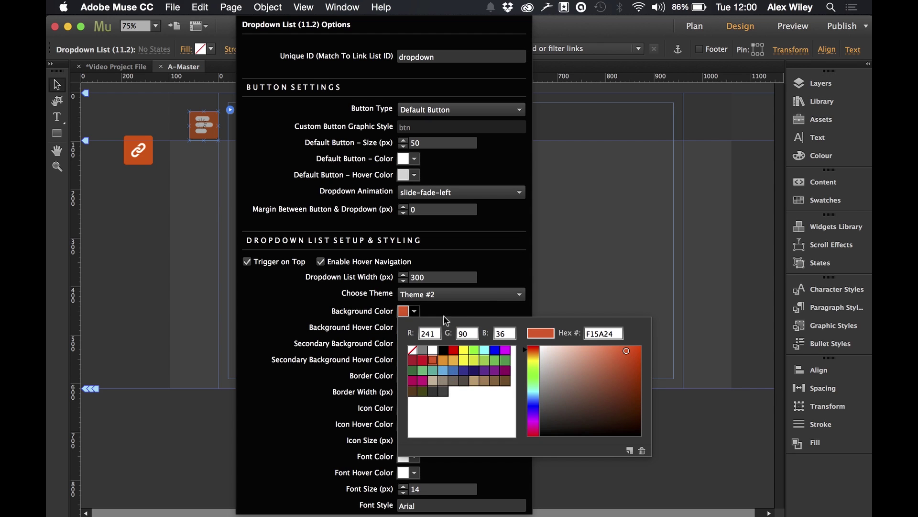
click(415, 327)
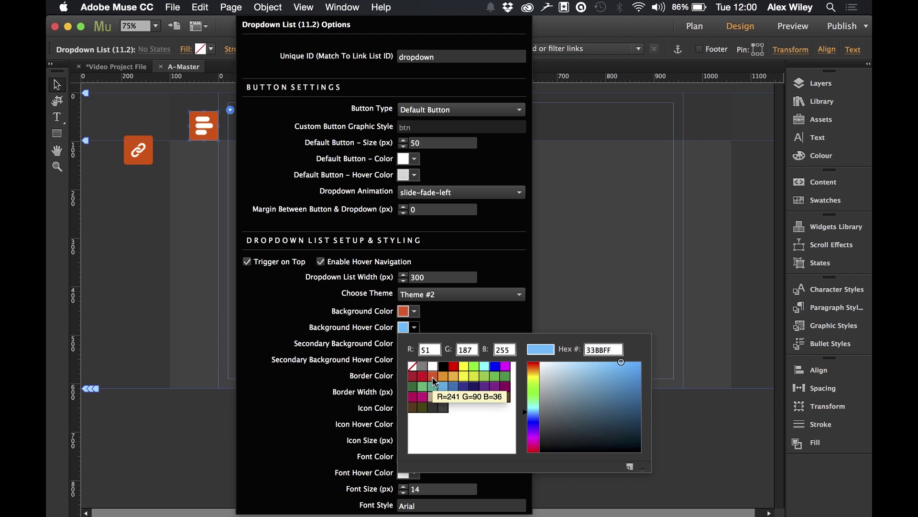
click(433, 375)
click(625, 385)
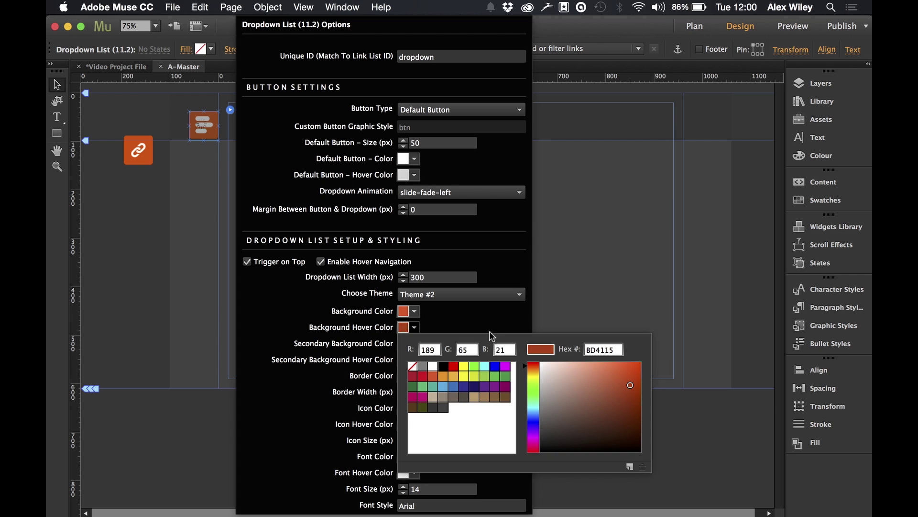
click(418, 377)
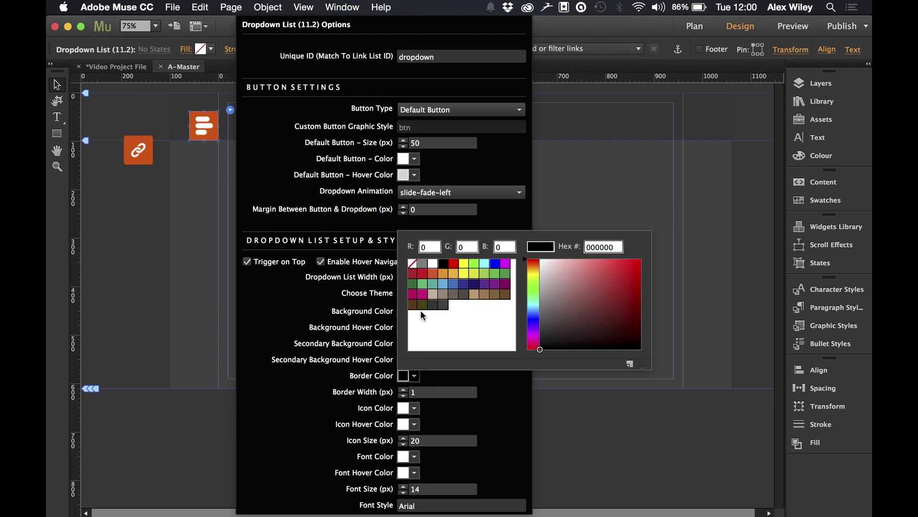
click(415, 266)
click(318, 381)
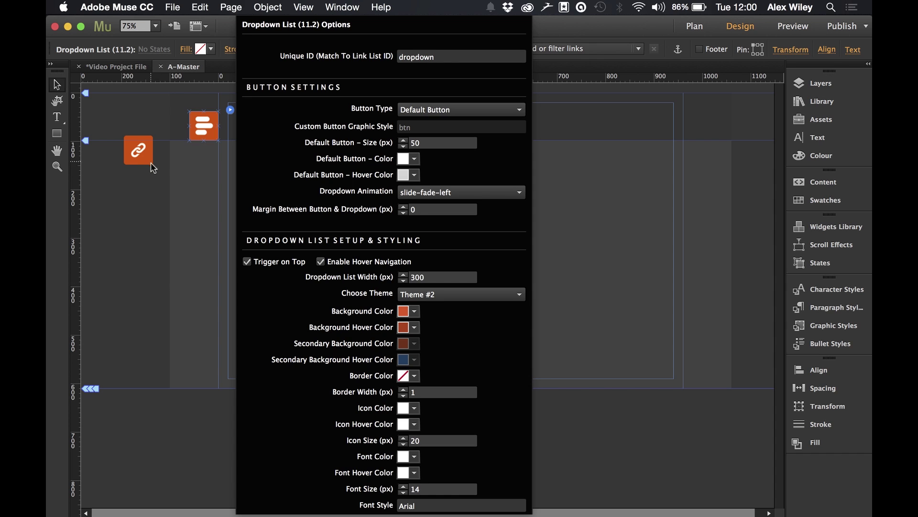
- Preview the updated page in Chrome and hover the menu icon to show the orange dropdown
click(187, 177)
click(173, 8)
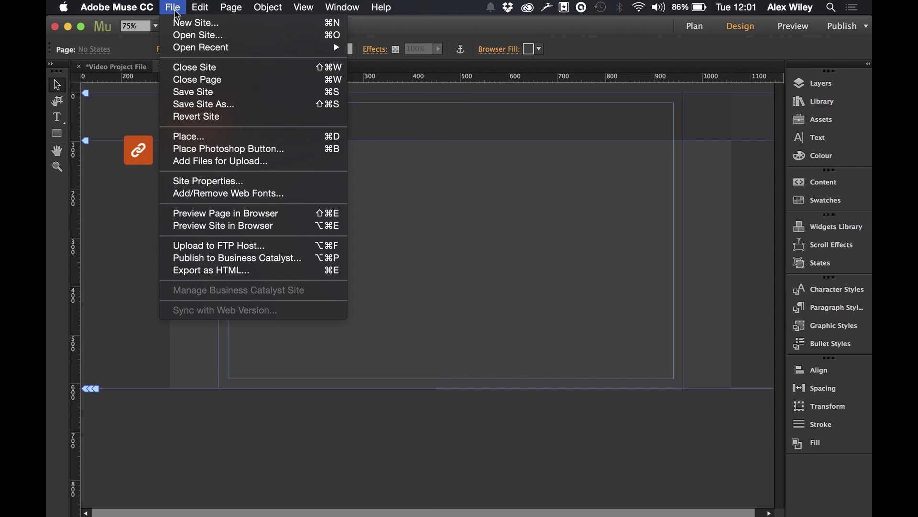
click(219, 213)
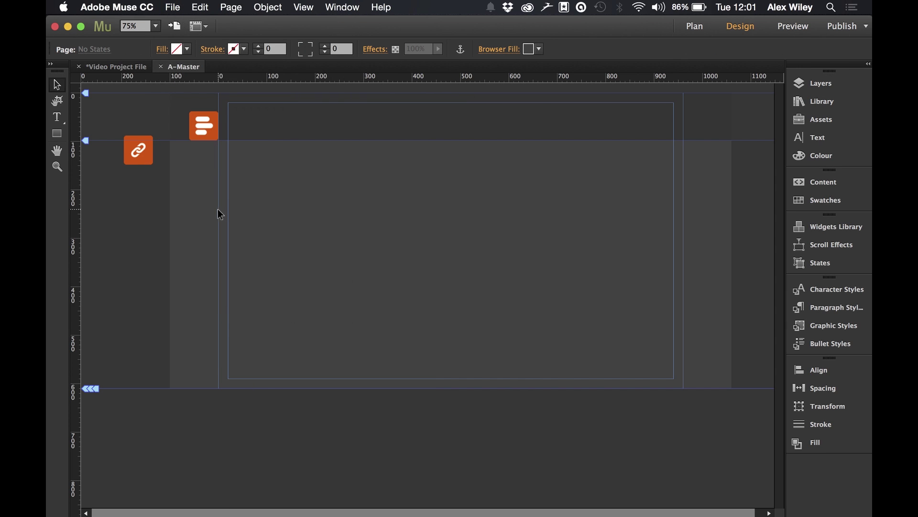
click(173, 7)
click(220, 213)
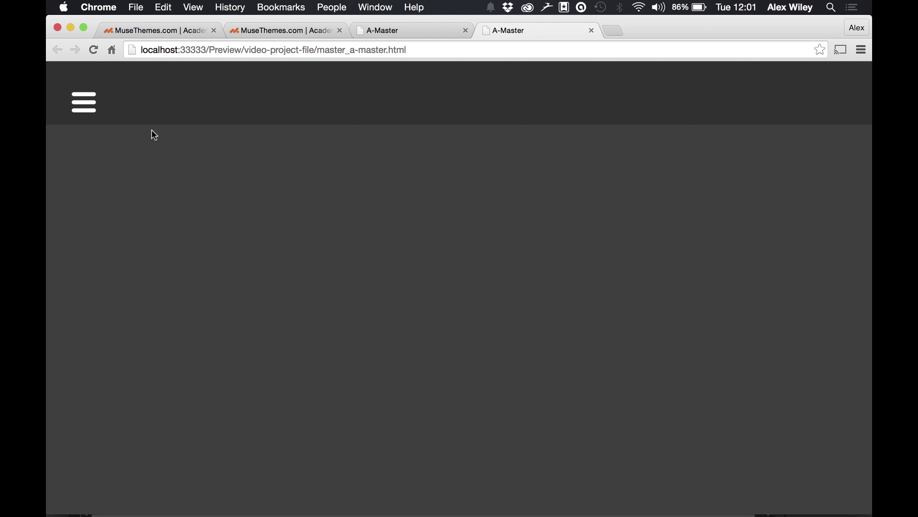
mouse_move(135, 109)
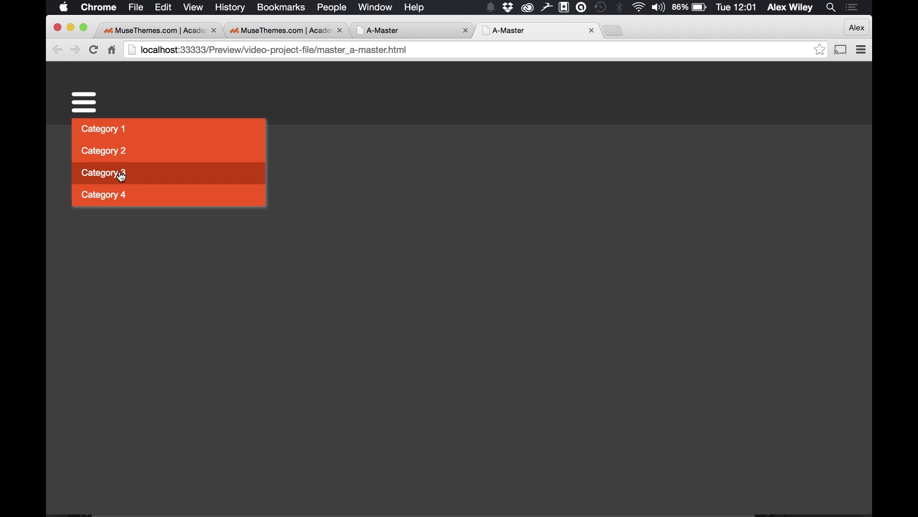
- Open the Dropdown List Link options showing ID 'dropdown' and links Category 1–4
key(super+Tab)
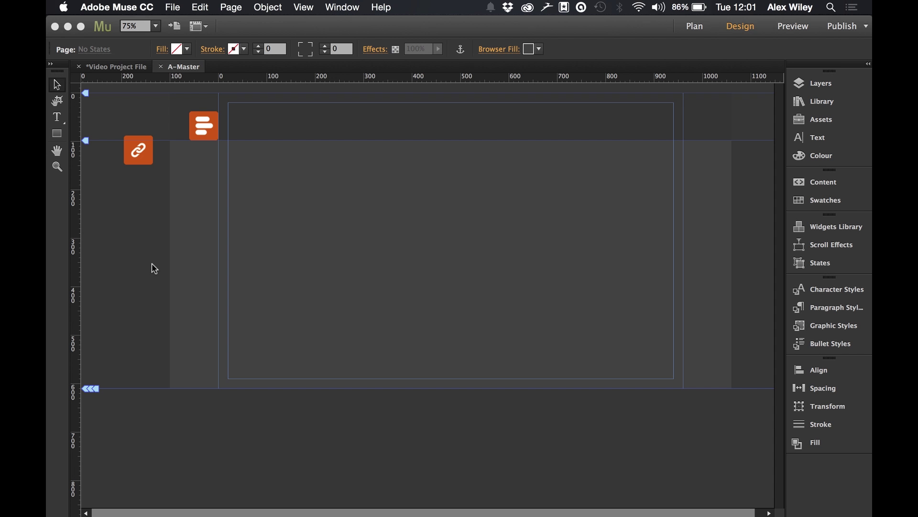
click(145, 156)
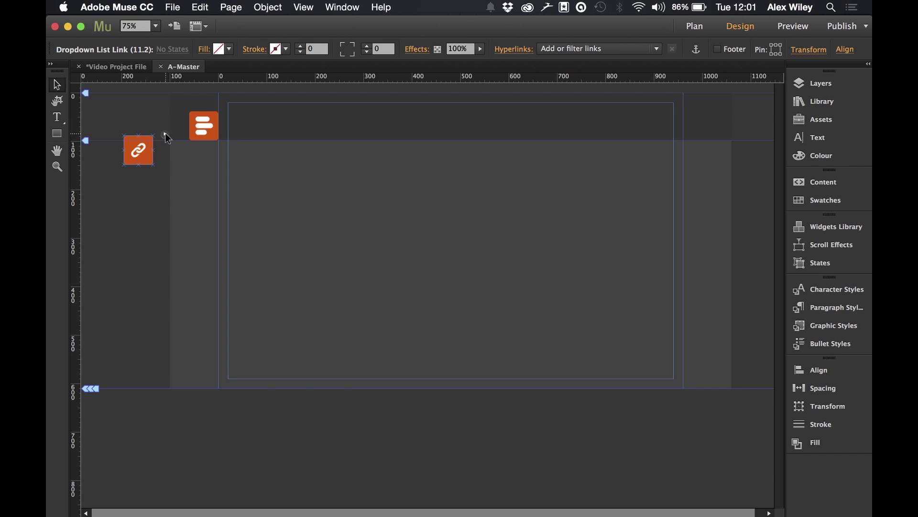
click(166, 135)
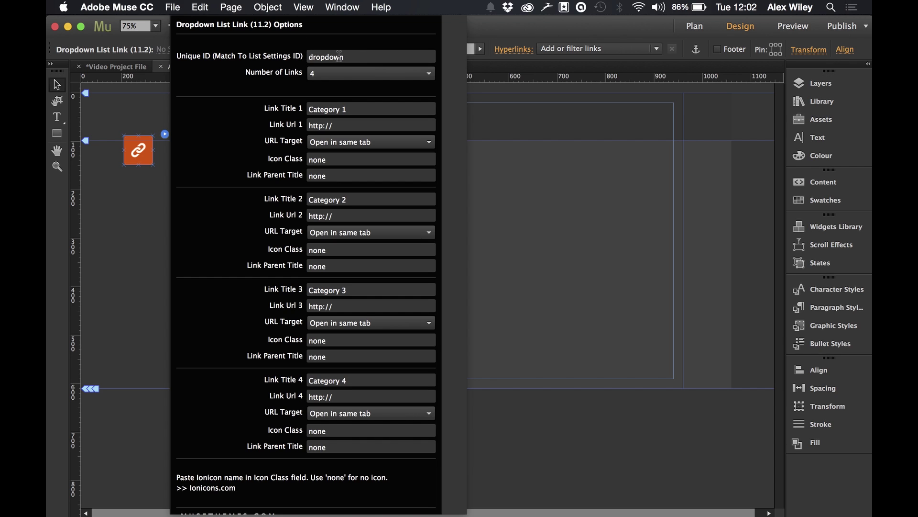
click(135, 214)
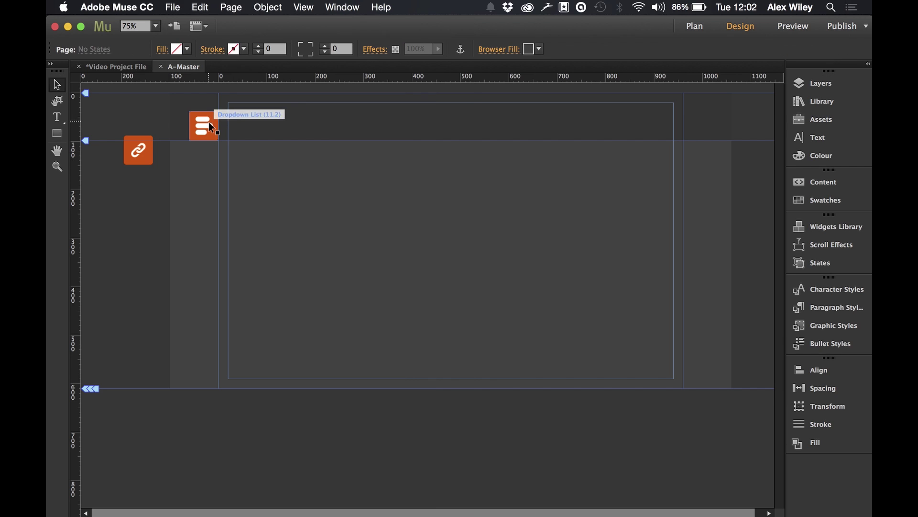
click(209, 122)
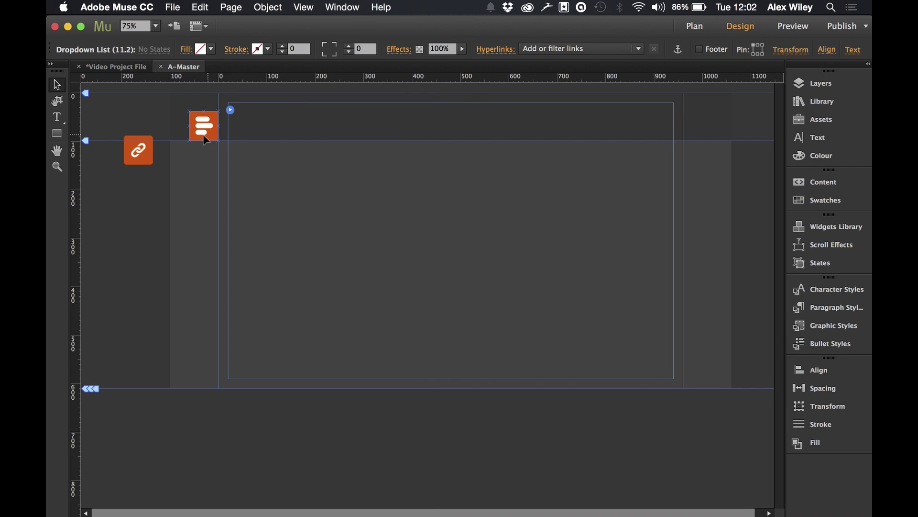
click(148, 153)
- Retitle the four dropdown links as About, Portfolio, Gallery and Contact
click(163, 136)
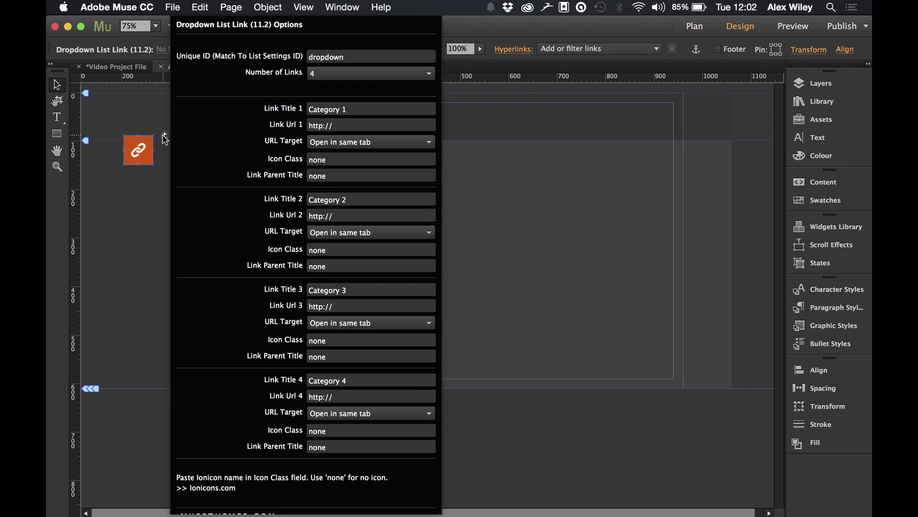
click(364, 110)
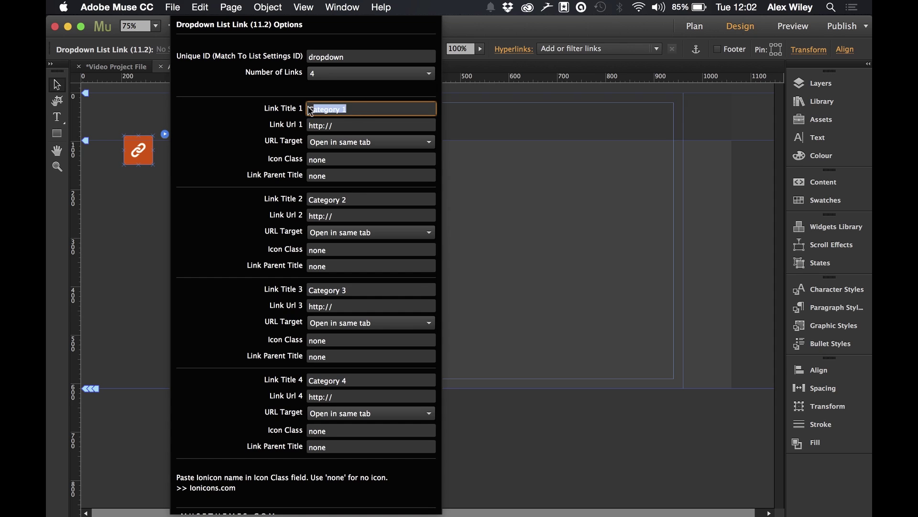
text(About)
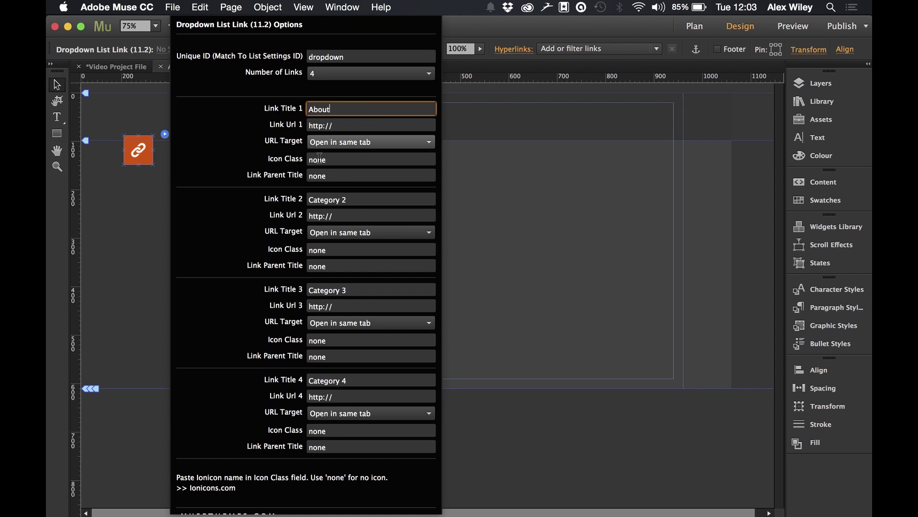
click(357, 199)
text(Portfolio)
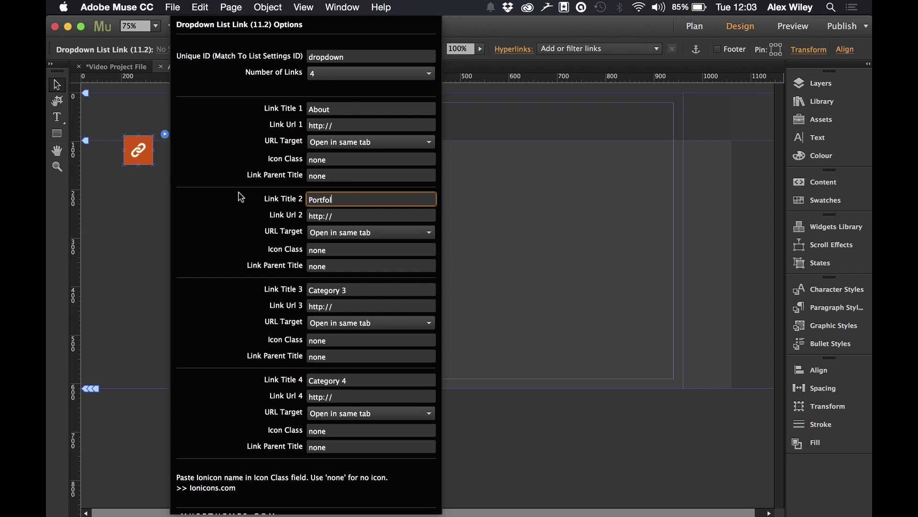
click(348, 293)
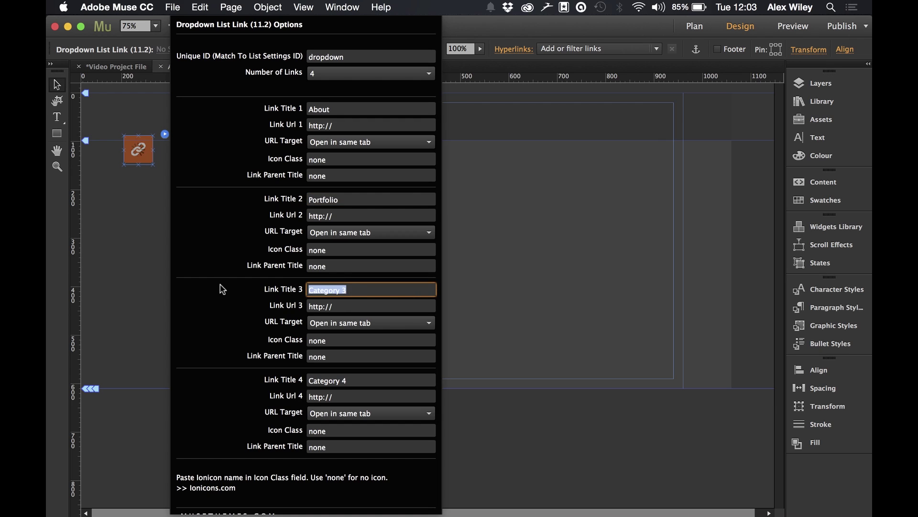
text(Gallery)
click(351, 380)
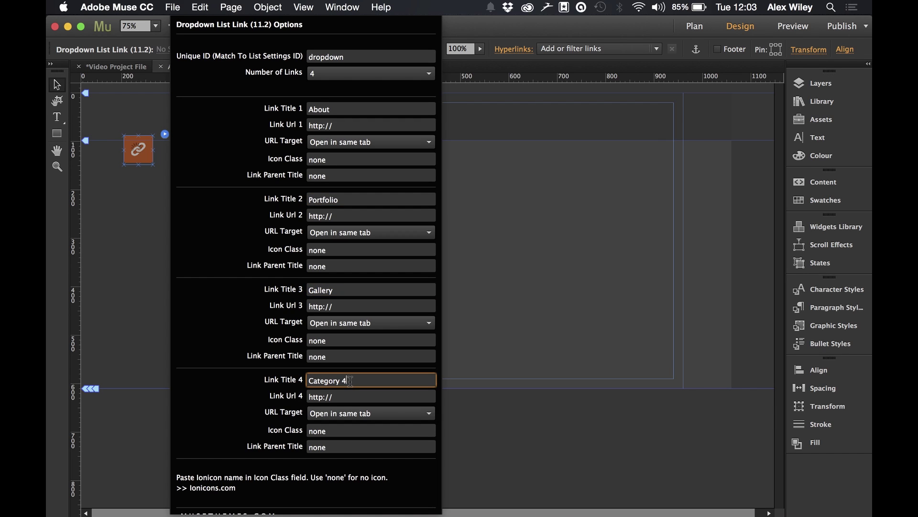
text(Contact)
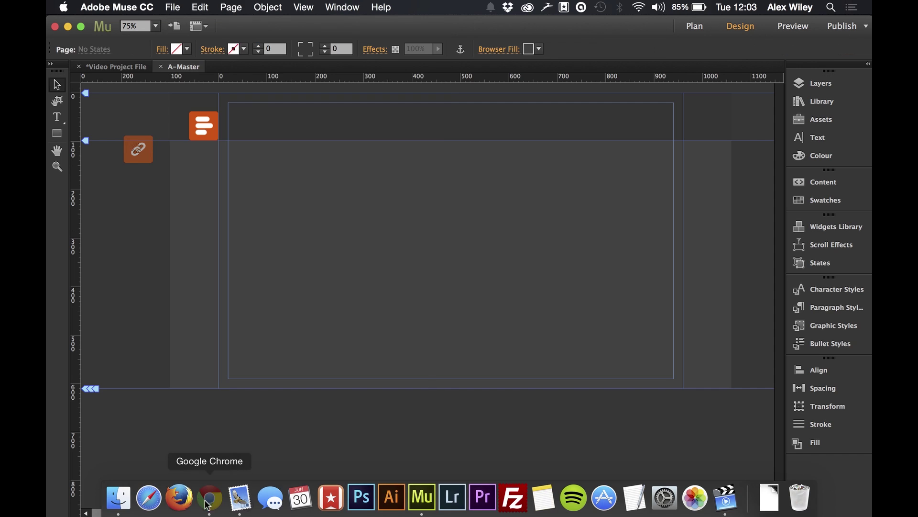
- In Chrome, look at the MuseThemes demo dropdown's HOVER menu icons
click(180, 496)
click(191, 28)
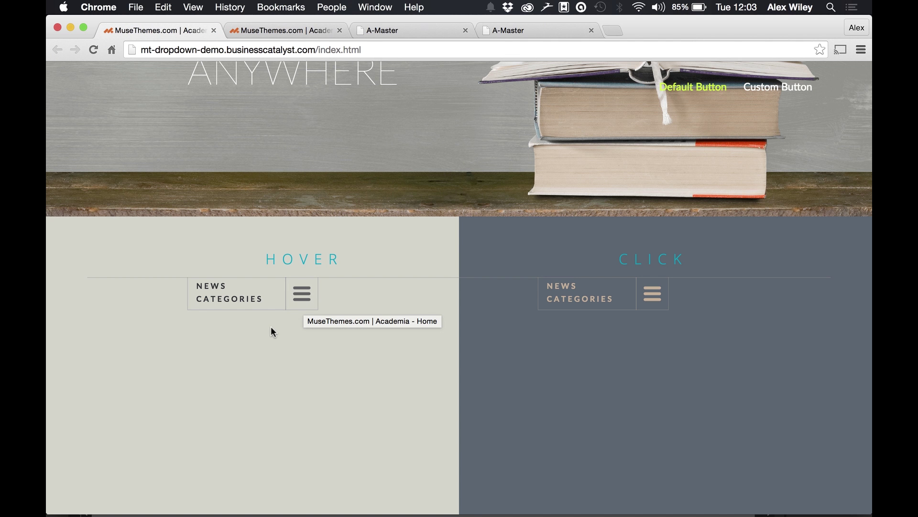
mouse_move(303, 297)
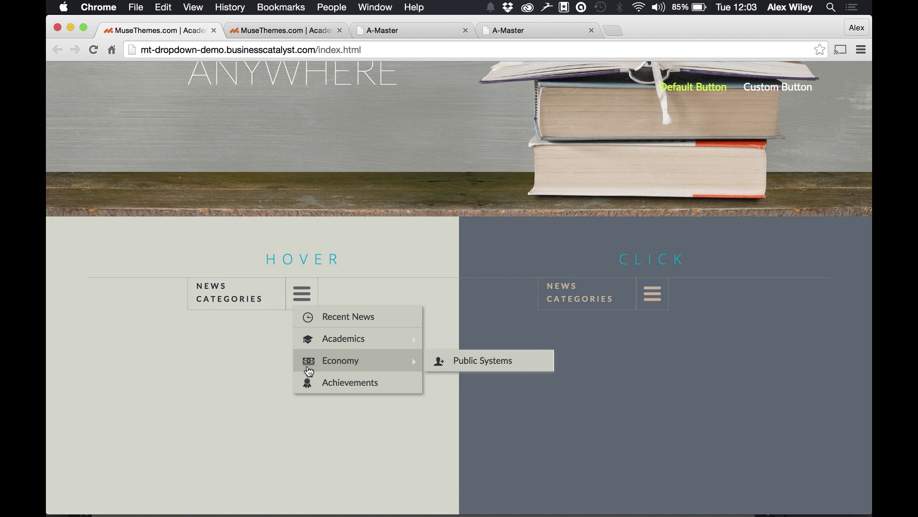
- Back in Muse, reopen the Dropdown List Link options for the link widget
key(super+Tab)
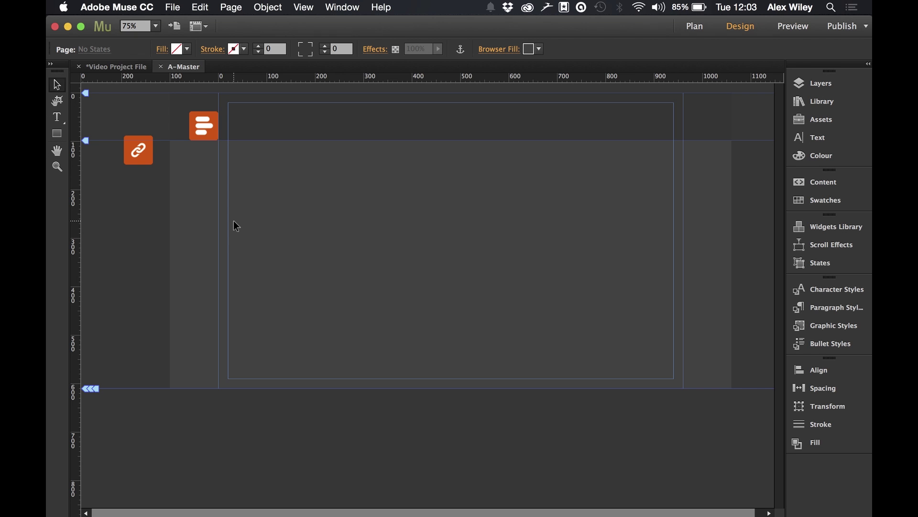
click(162, 138)
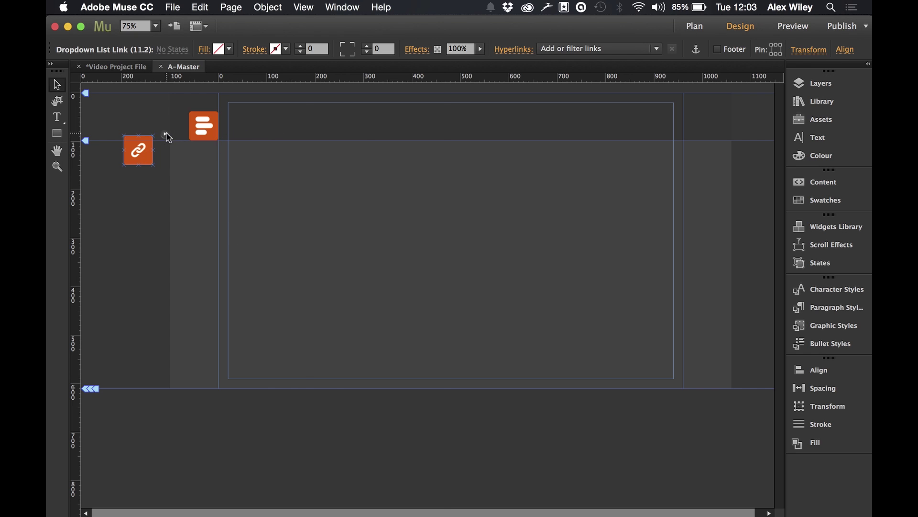
click(165, 133)
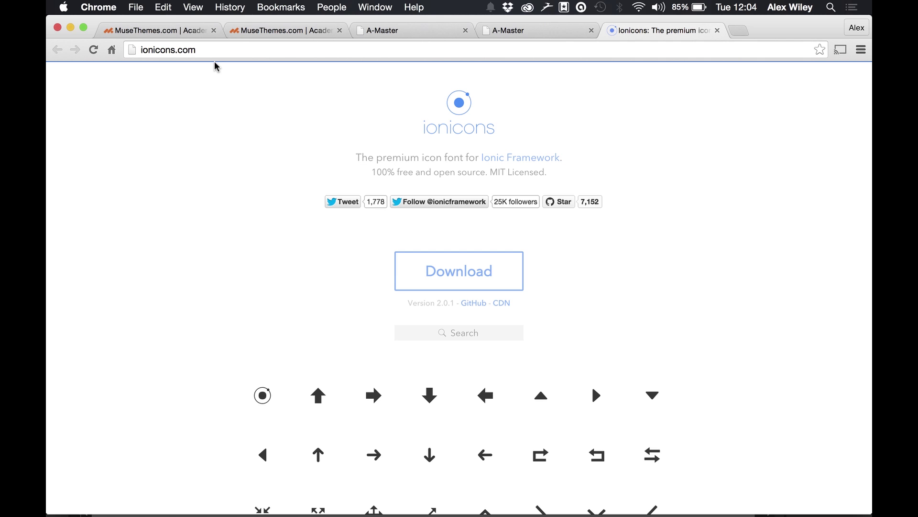
- Locate the filled phone icon on Ionicons and select its name, ion-ios-telephone
scroll(232, 344, down, 6)
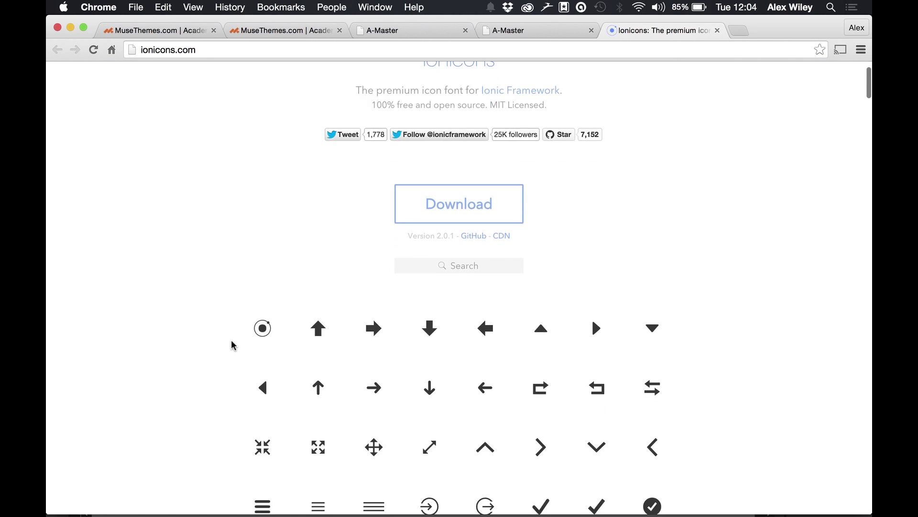
scroll(233, 345, down, 20)
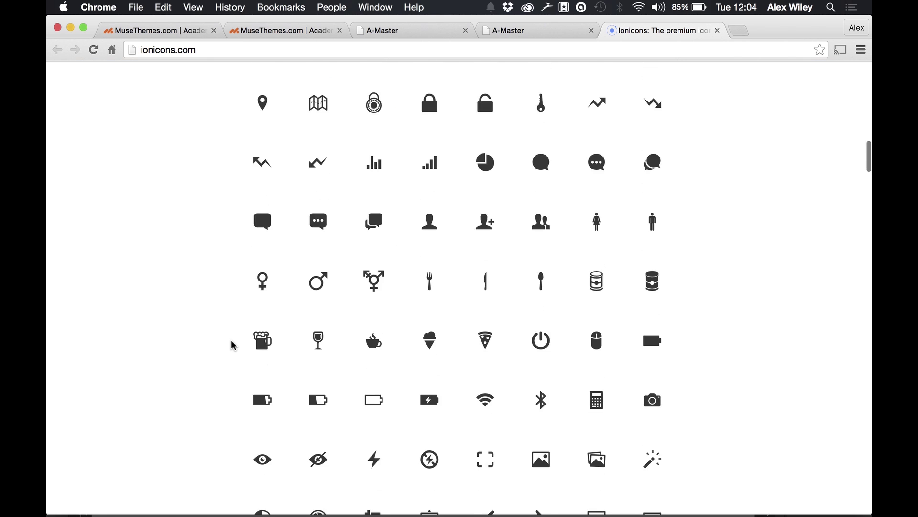
scroll(233, 344, down, 20)
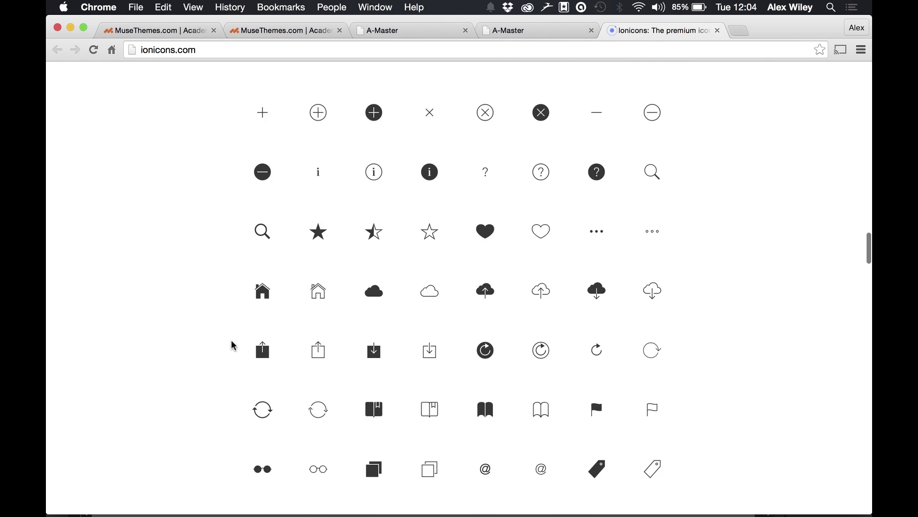
scroll(233, 345, down, 7)
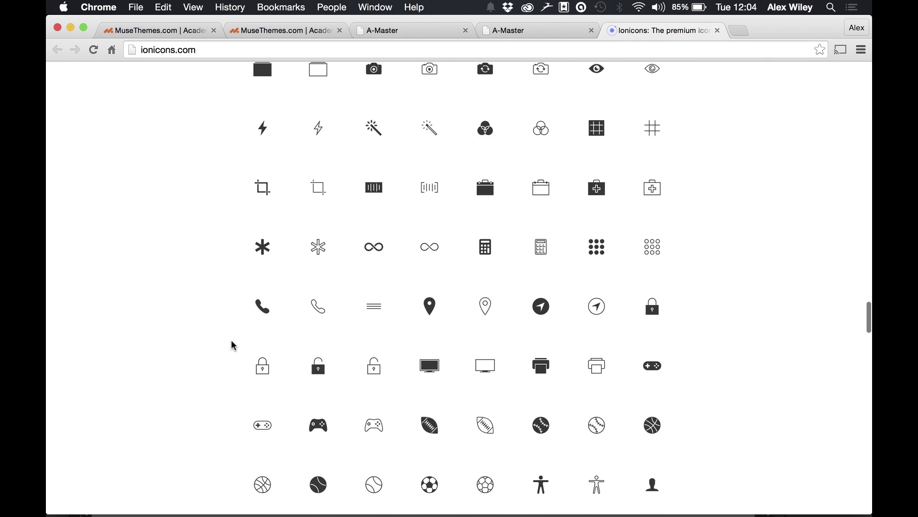
scroll(233, 345, down, 8)
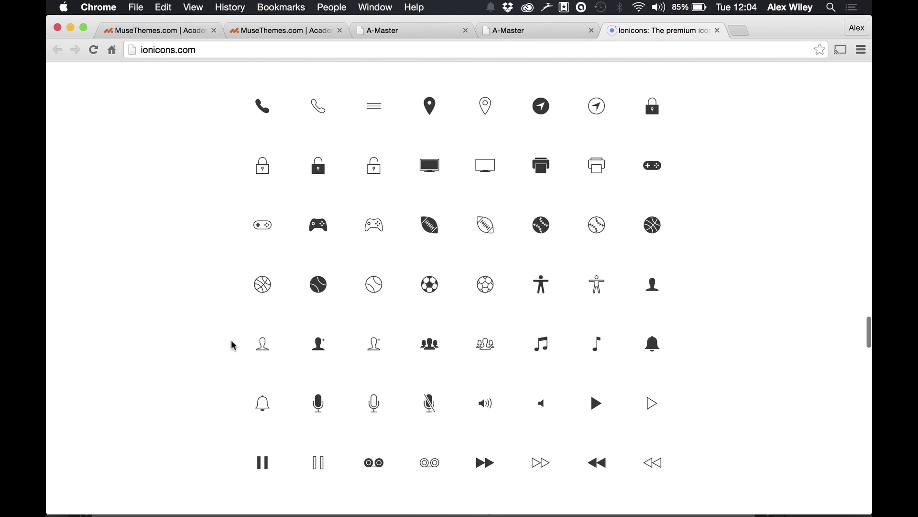
scroll(232, 343, up, 6)
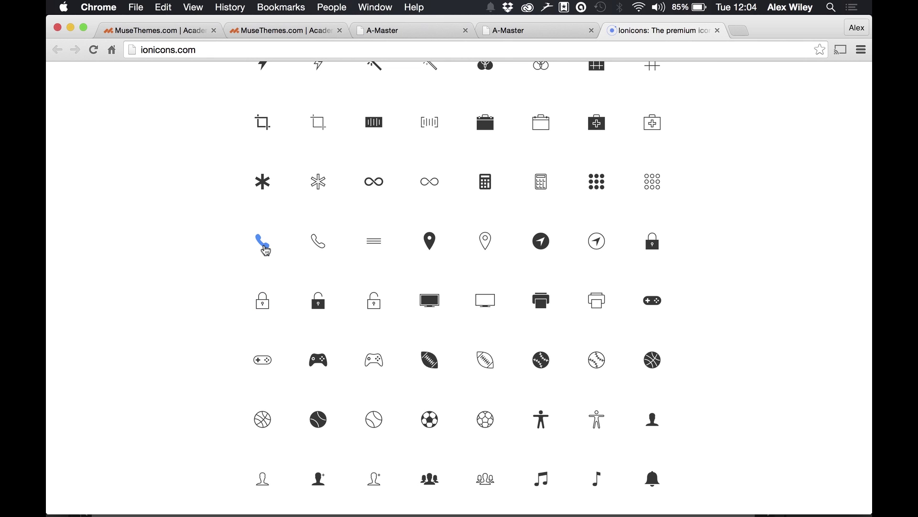
click(266, 249)
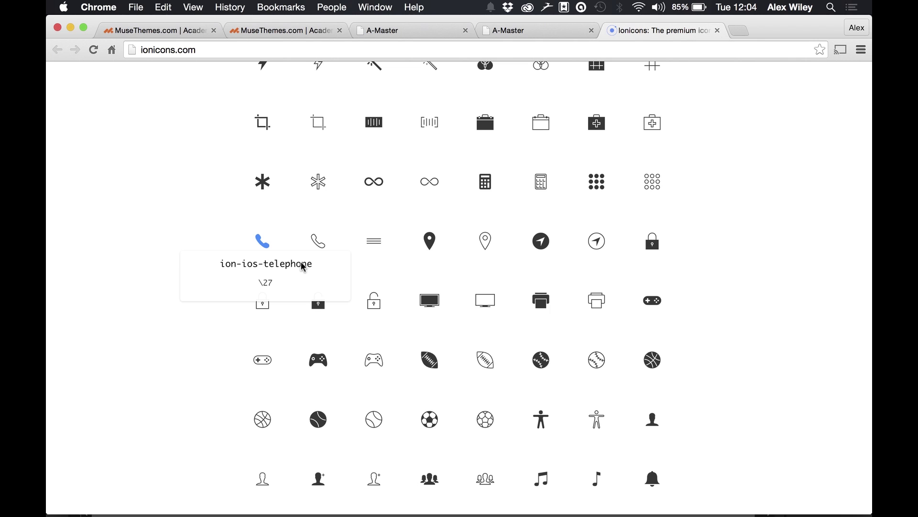
drag(319, 269, 221, 264)
key(super+c)
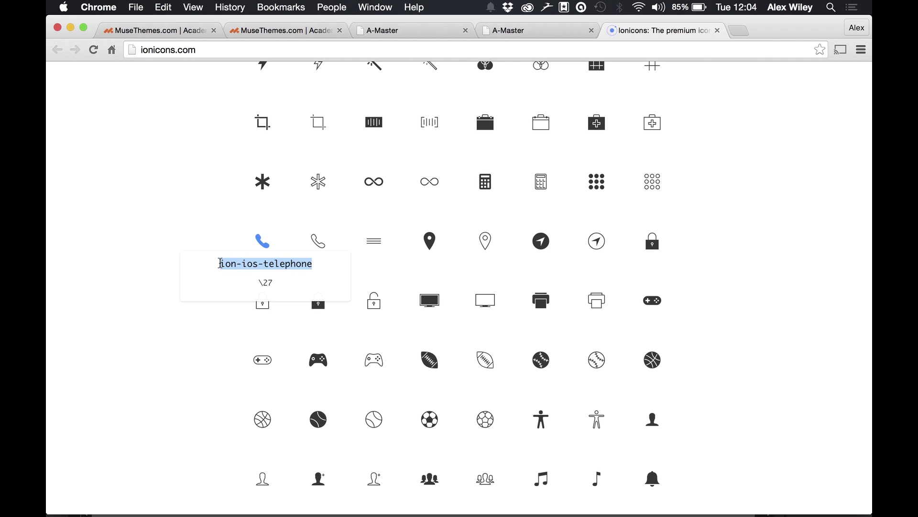
click(197, 218)
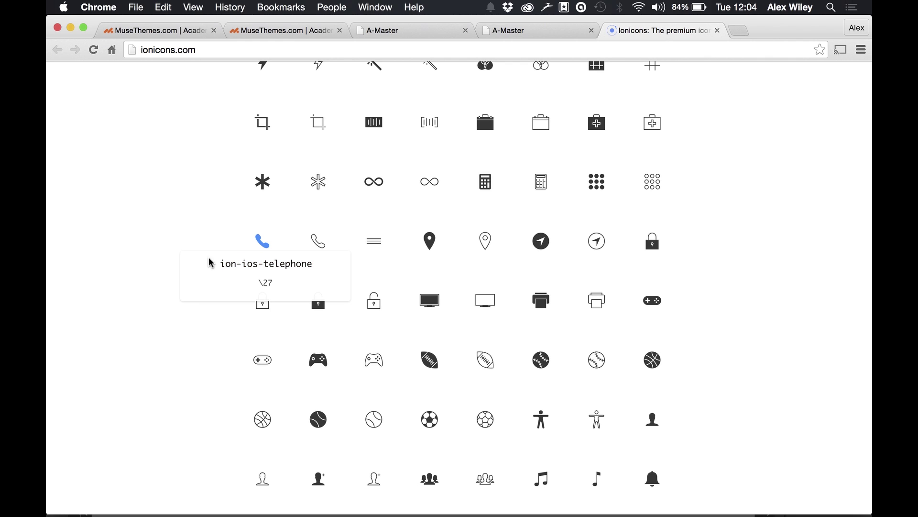
key(super+Tab)
- Replace the Contact link's Icon Class with ion-ios-telephone in the link options
click(165, 135)
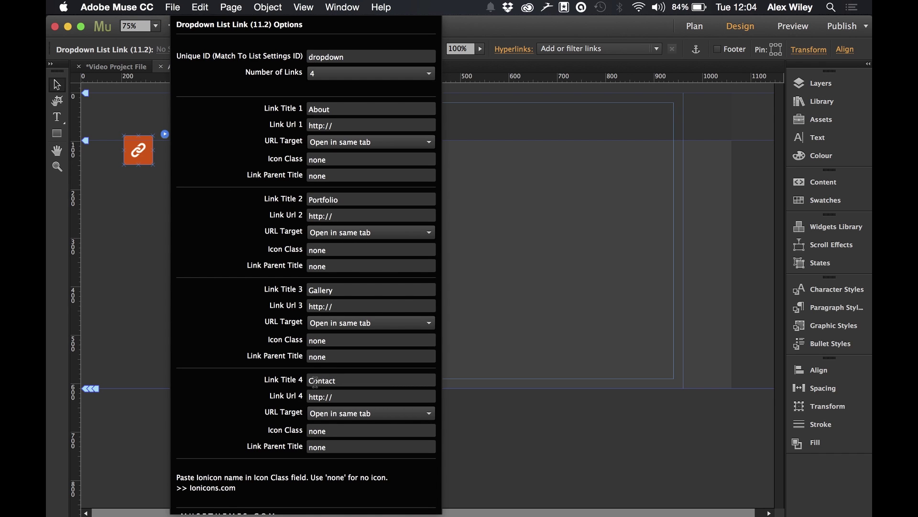
double_click(307, 430)
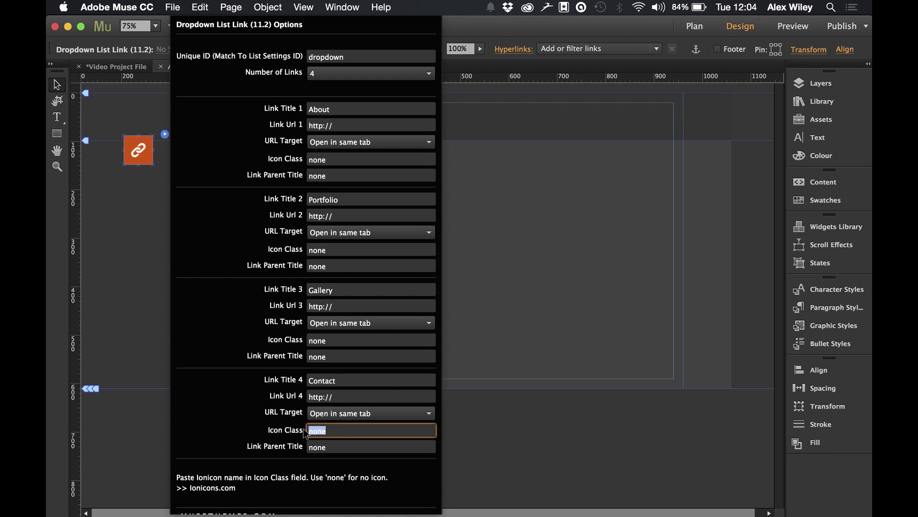
key(BackSpace)
key(super+v)
click(536, 279)
click(172, 8)
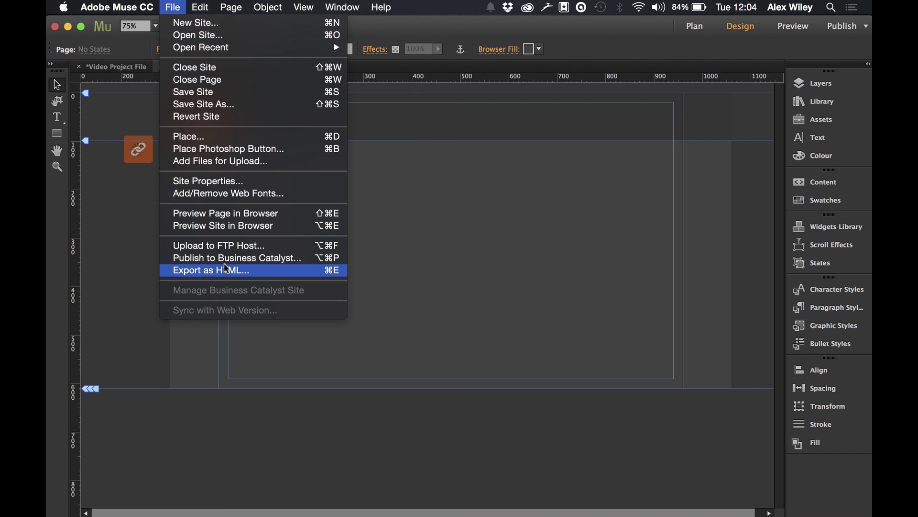
click(239, 213)
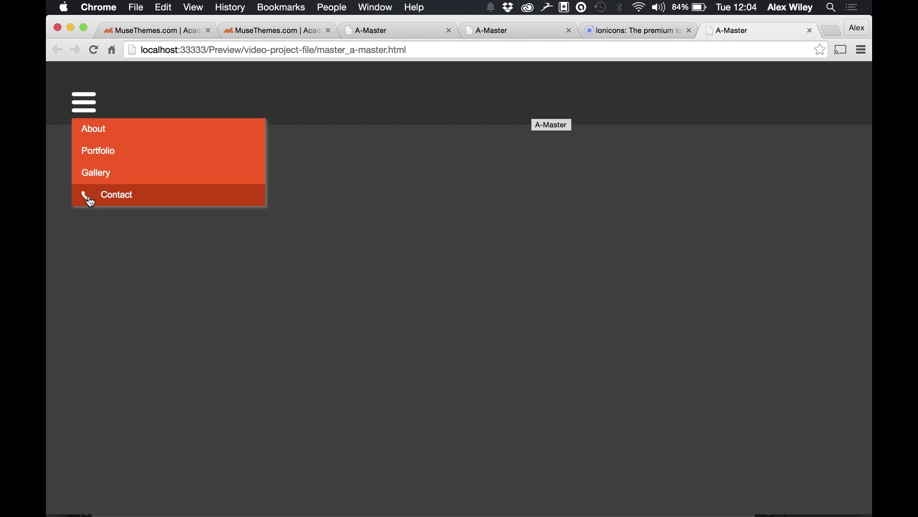
click(646, 34)
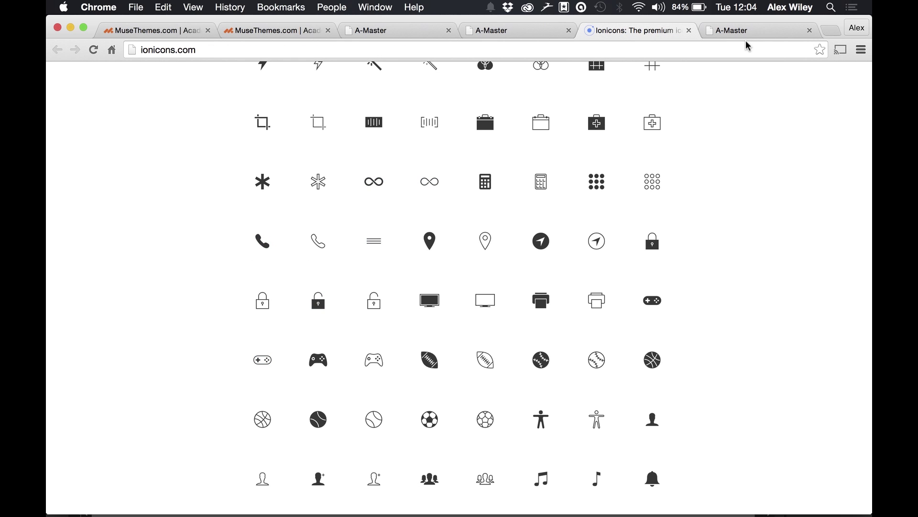
key(super+Tab)
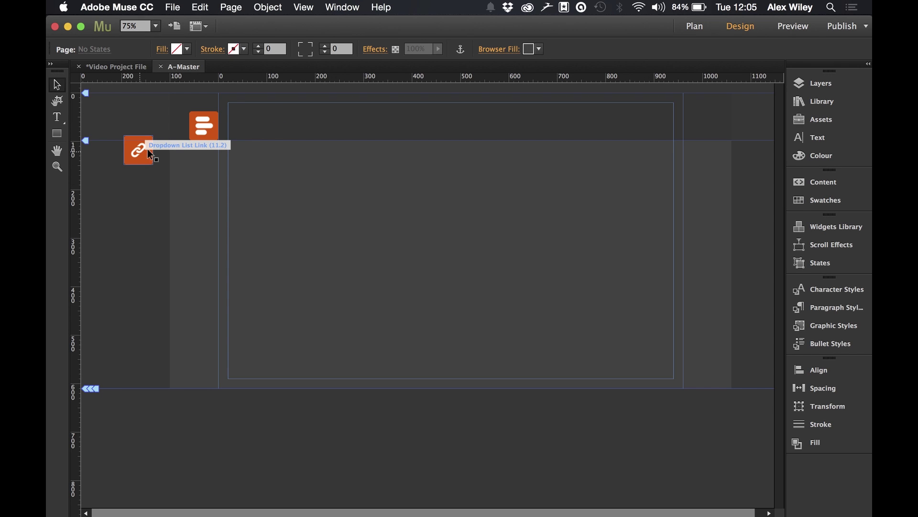
- Set Portfolio's Link Parent Title to About and preview the page in the browser
click(143, 153)
click(165, 136)
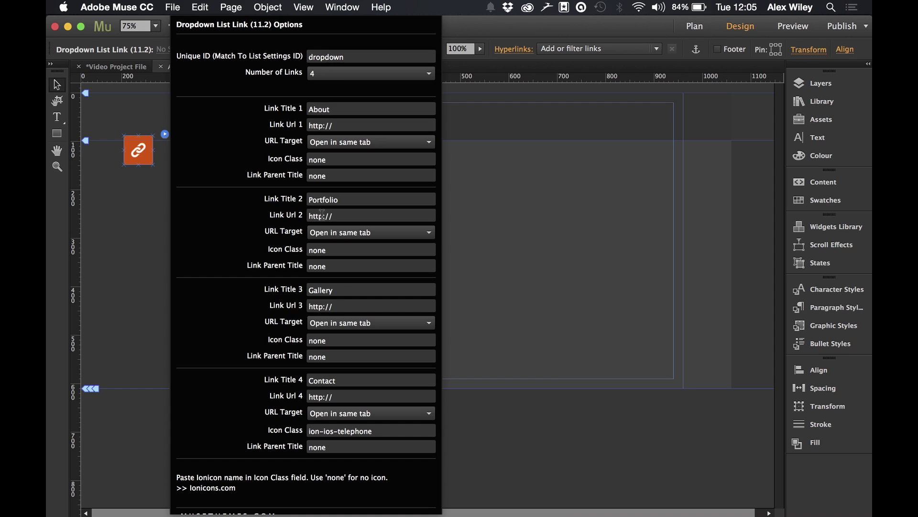
drag(332, 266, 287, 269)
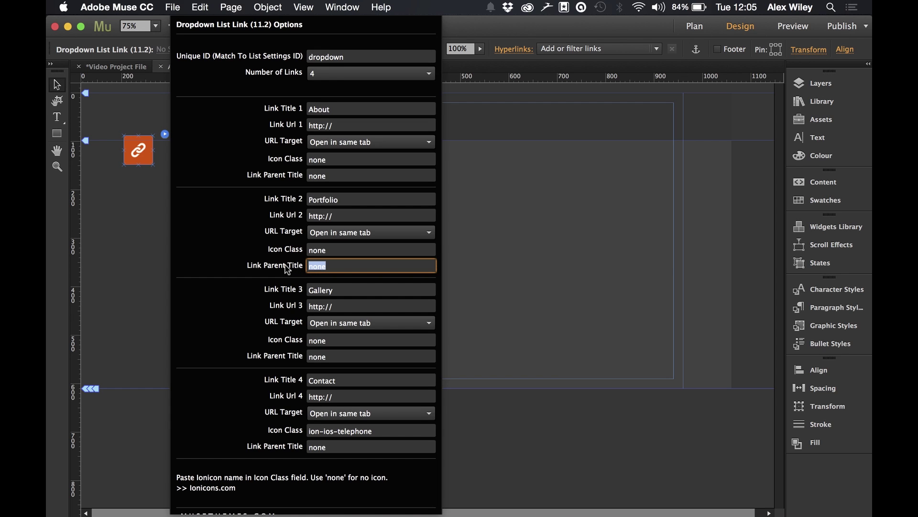
text(About)
key(Return)
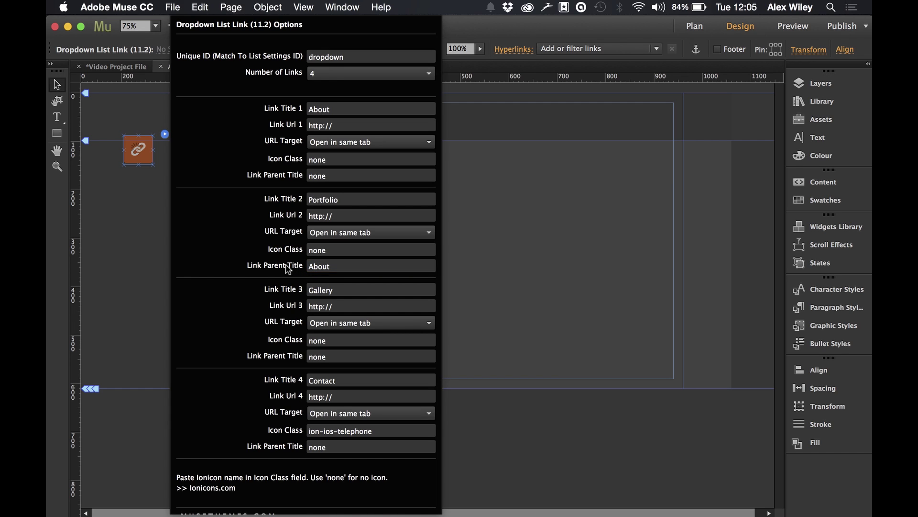
click(503, 206)
click(182, 5)
click(242, 211)
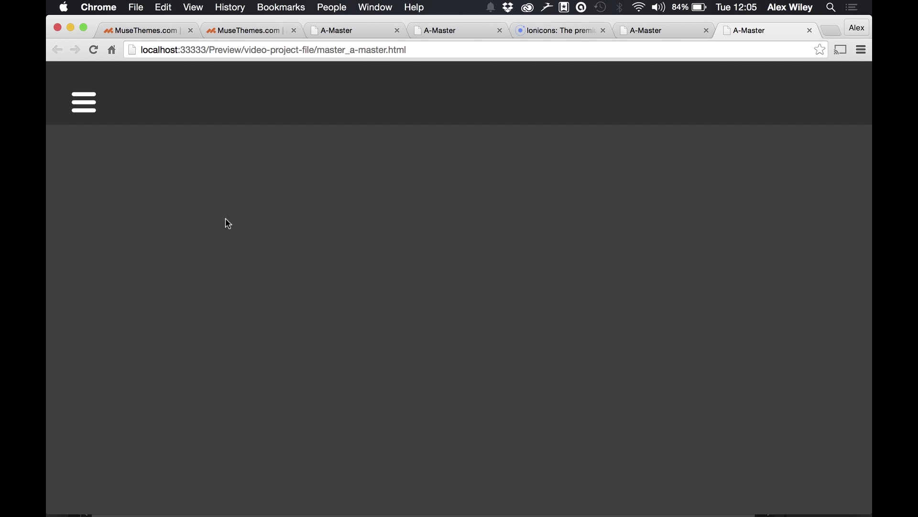
- Expand the previewed menu and reveal Portfolio as About's submenu
click(80, 108)
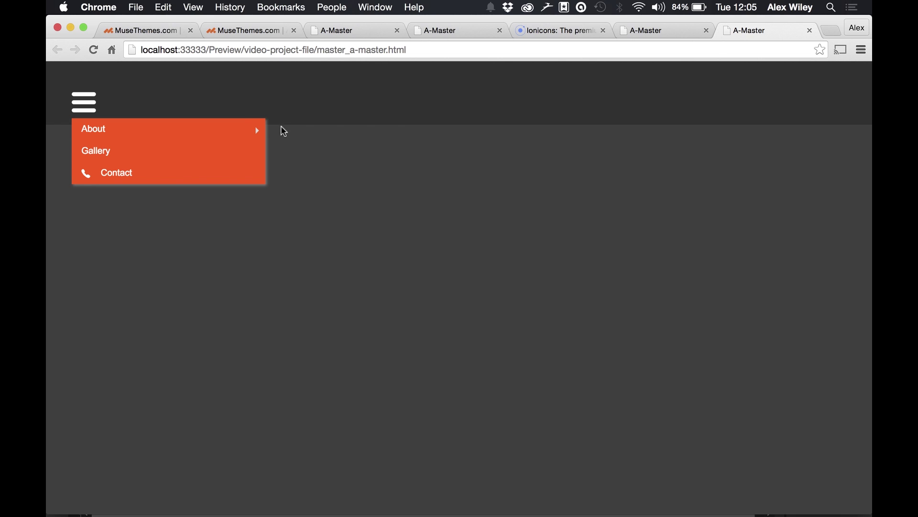
mouse_move(242, 133)
- Move the link widget higher and Alt-drag a duplicate just below it
key(super+Tab)
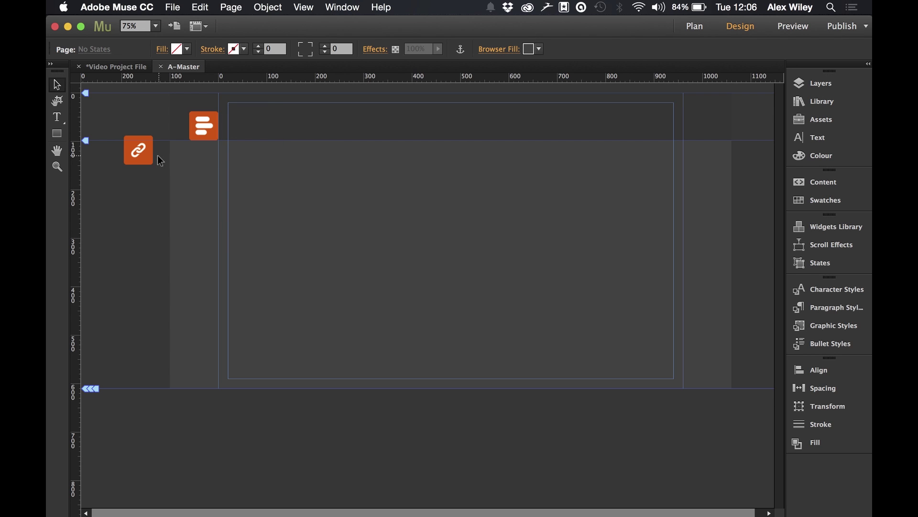
drag(144, 149, 137, 118)
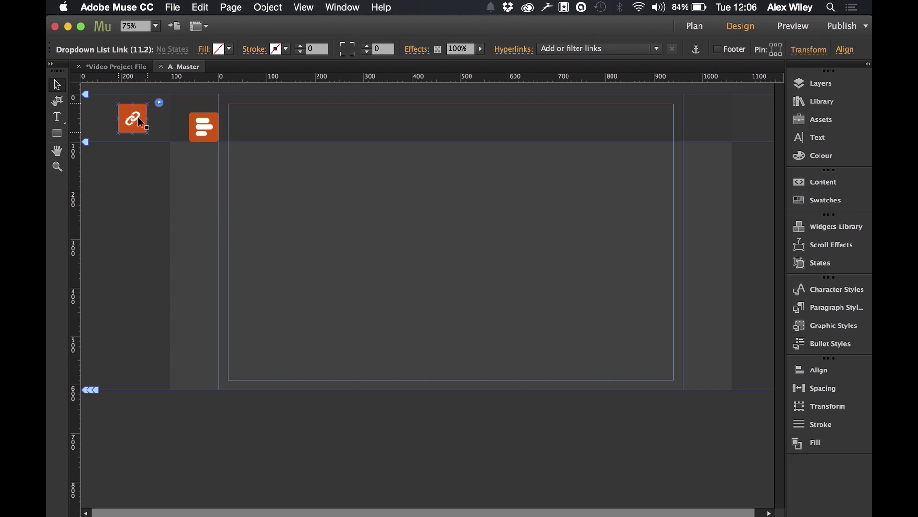
key(alt)
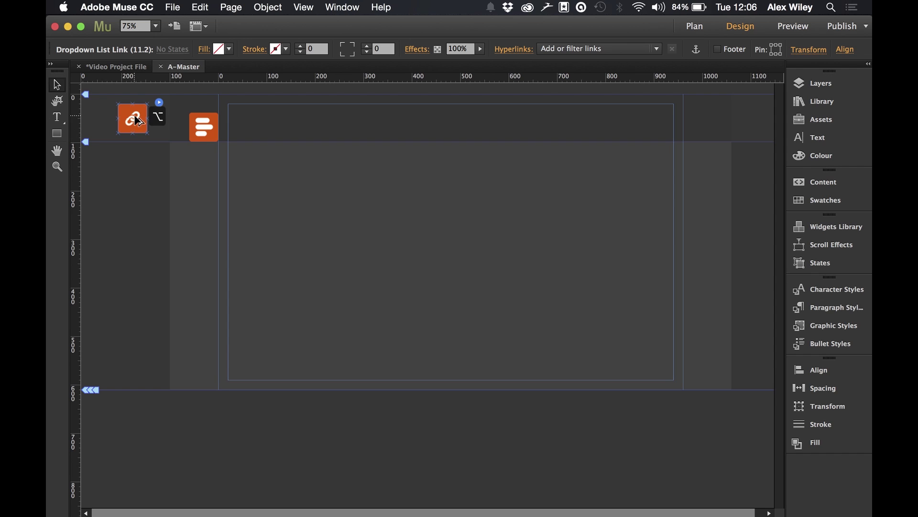
drag(138, 121, 138, 159)
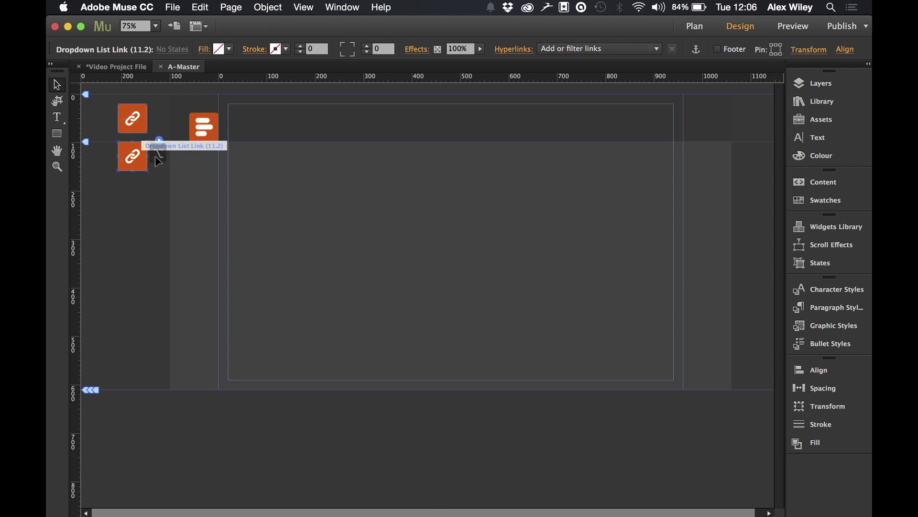
- Clear Portfolio's Link Parent Title in the copy and preview the page in the browser
click(160, 140)
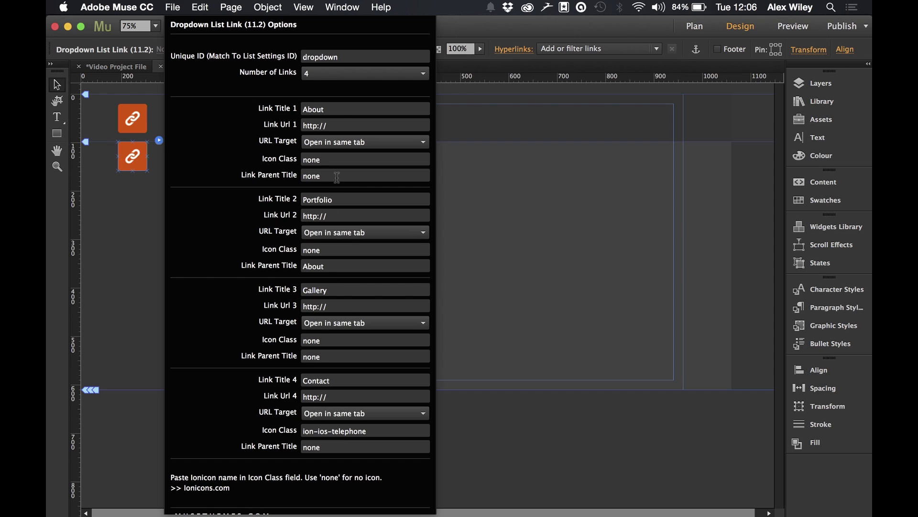
double_click(331, 266)
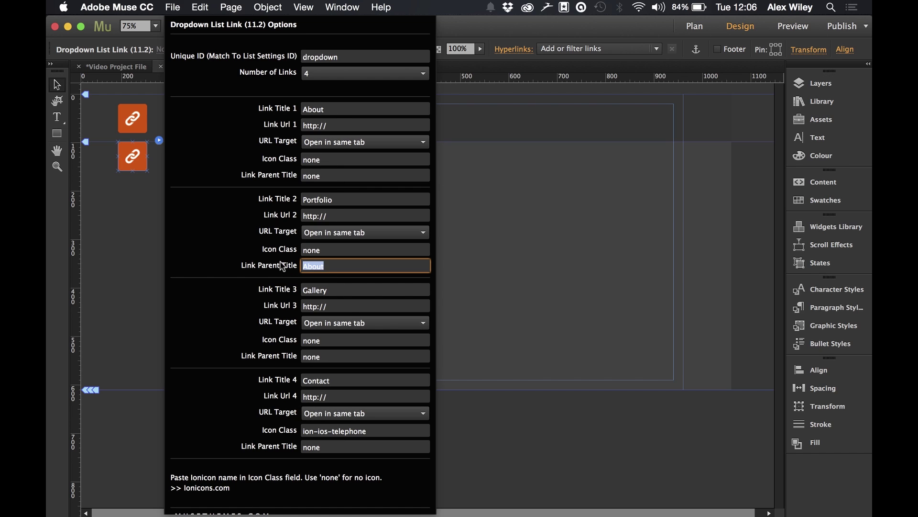
key(BackSpace)
click(338, 200)
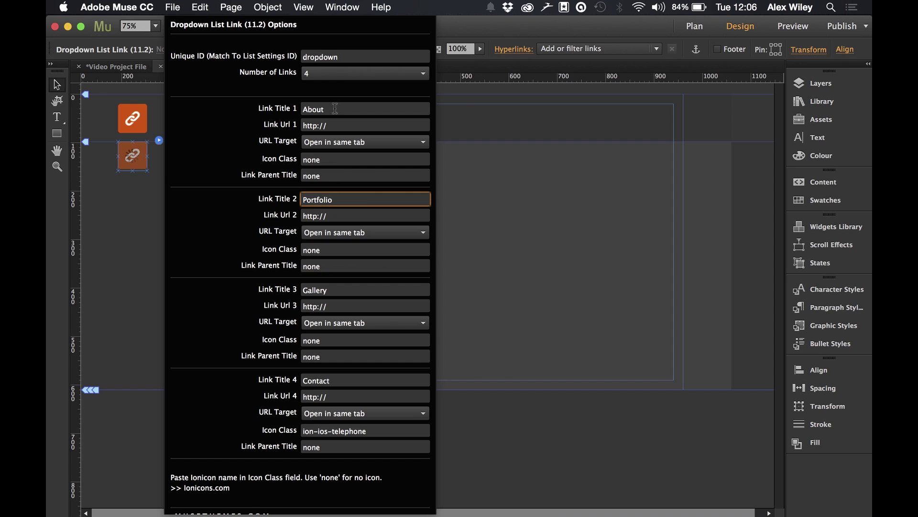
click(486, 117)
click(173, 7)
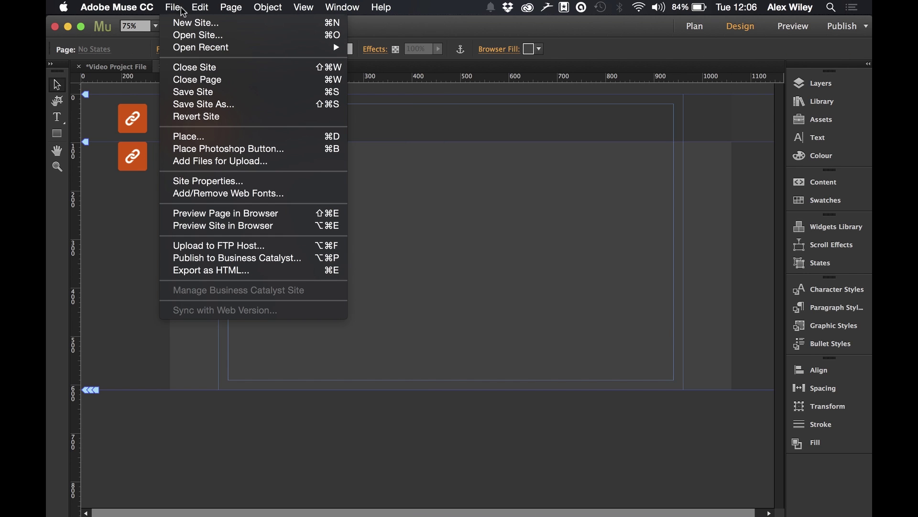
click(226, 213)
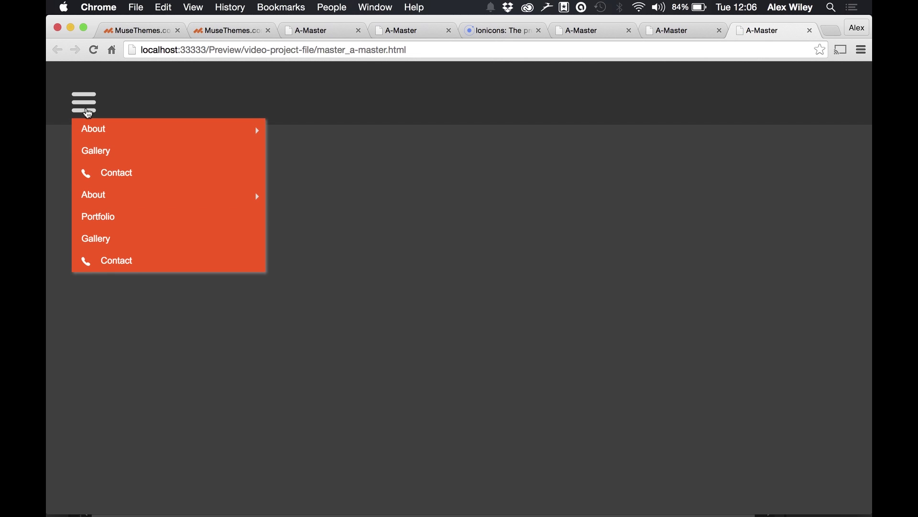
- Show the About submenu in the eight-link preview menu, then close the dropdown
mouse_move(137, 203)
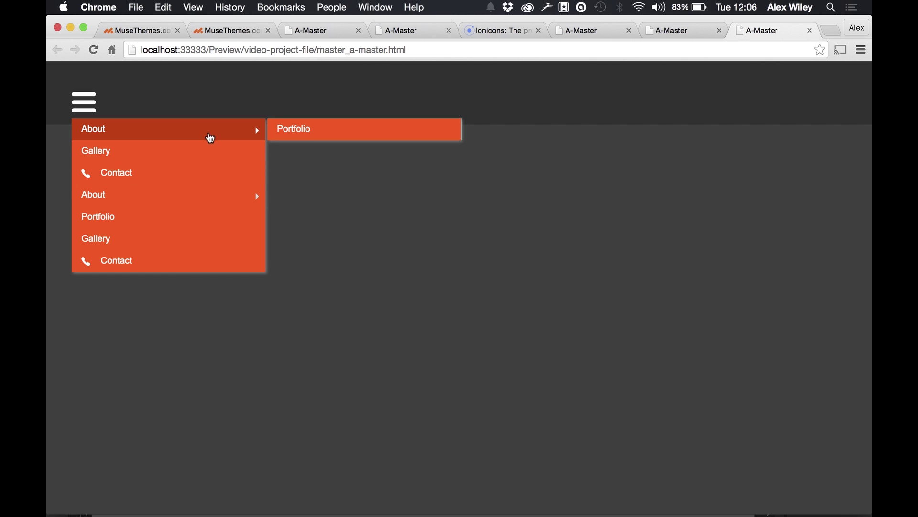
click(257, 300)
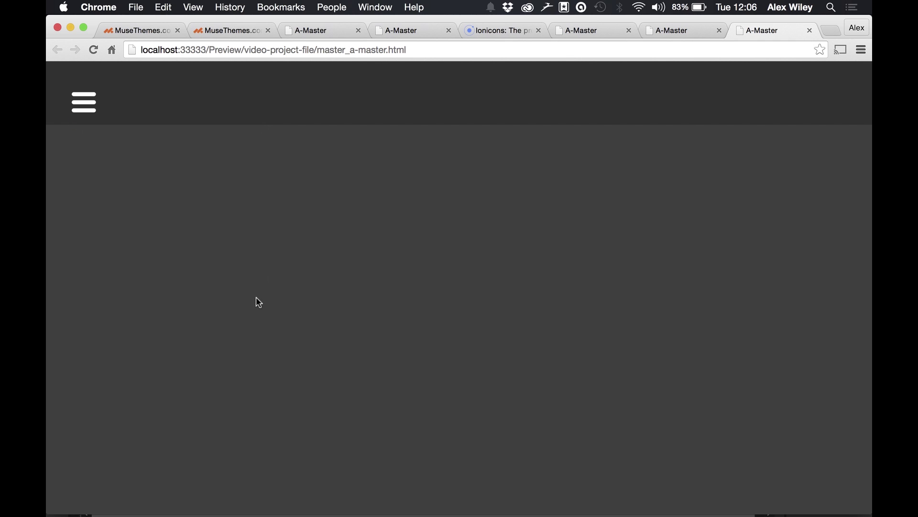
key(super+Tab)
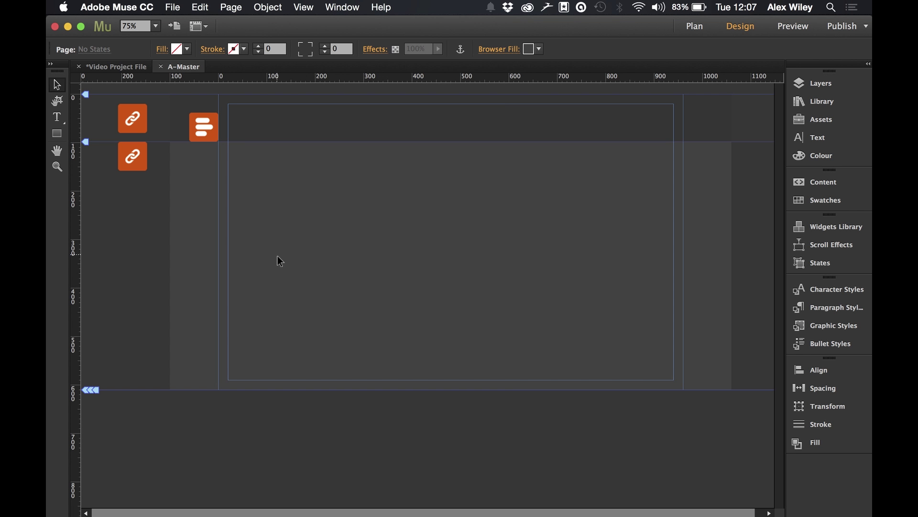
click(214, 117)
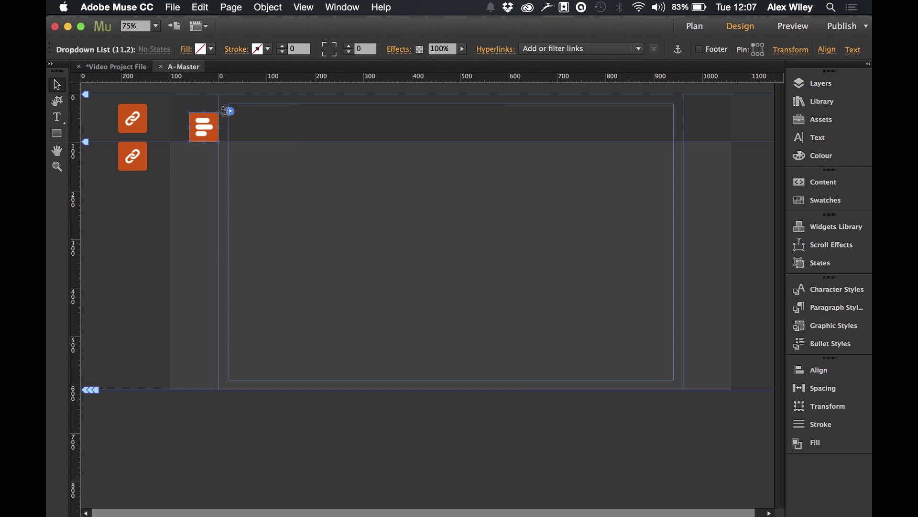
click(230, 111)
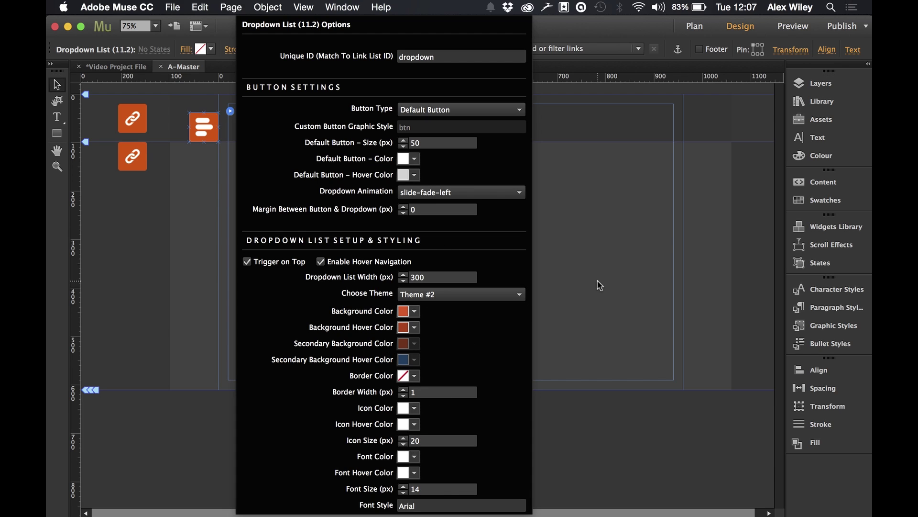
click(547, 258)
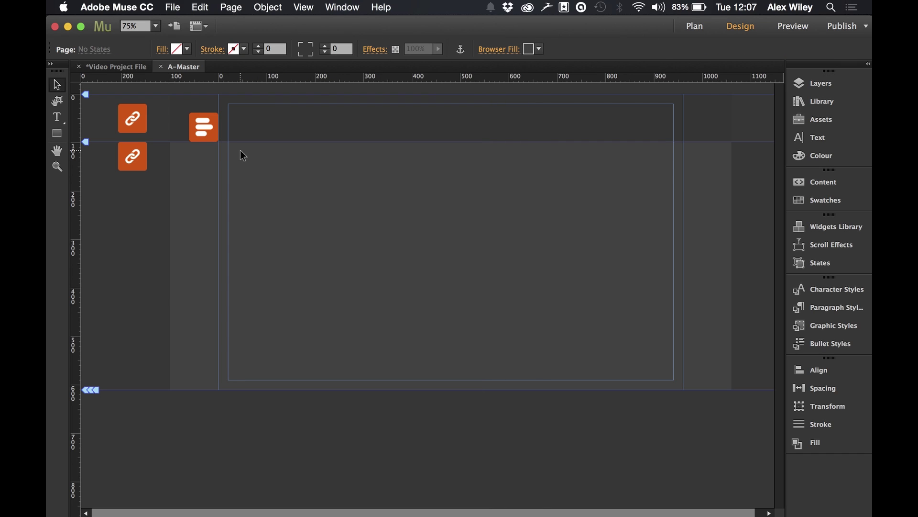